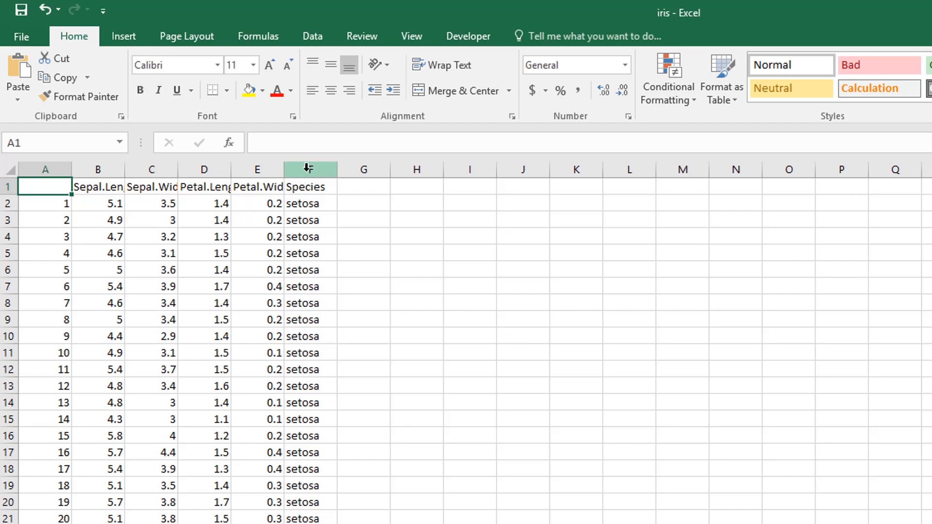
# Autofit the widths of the Sepal.Length through Species columns so their headers fit
pyautogui.moveTo(309, 169); pyautogui.dragTo(334, 161)
pyautogui.doubleClick(338, 163)
pyautogui.click(424, 252)
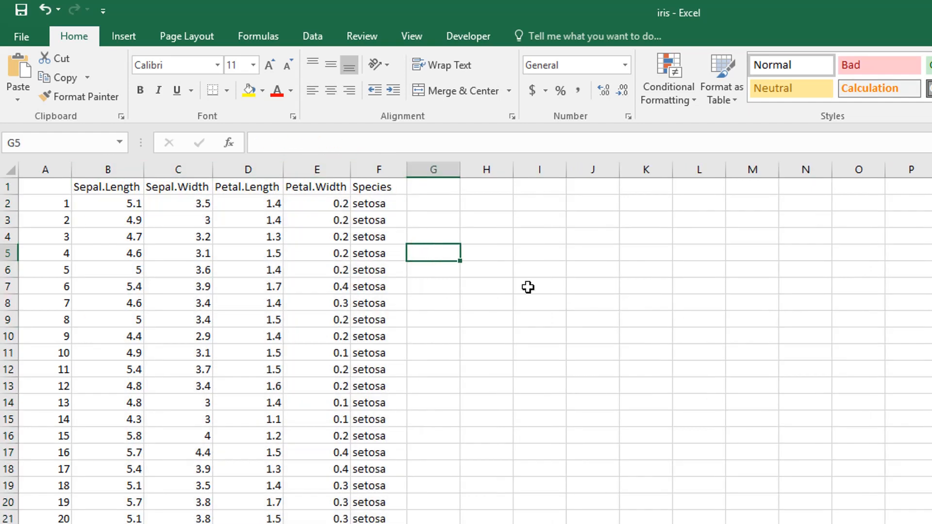
# Look through the Species column to examine which species names occur and where one group changes to another
pyautogui.scroll(-20, 466, 350)
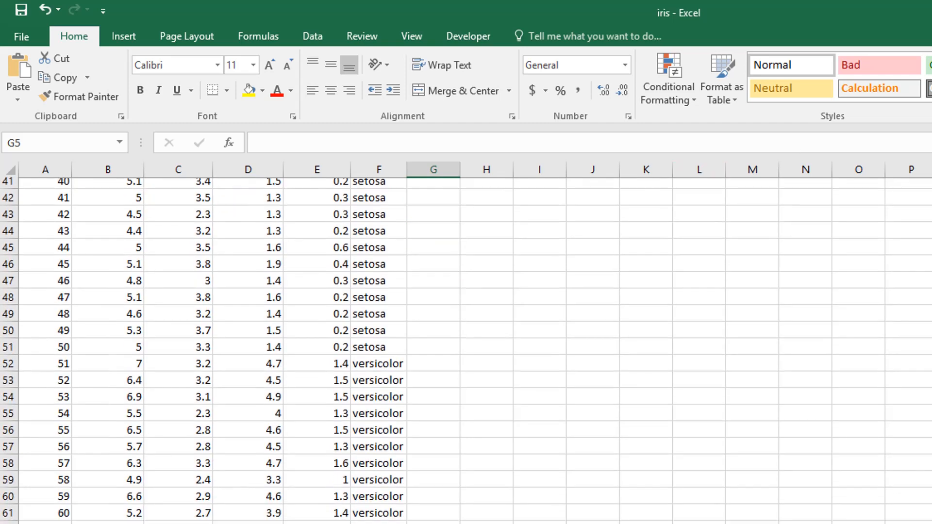
pyautogui.scroll(-14, 467, 349)
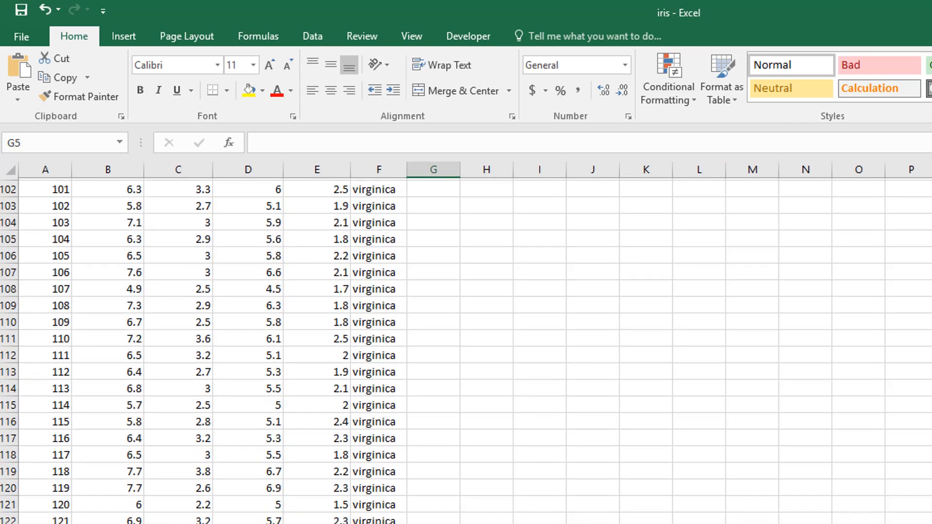
pyautogui.scroll(14, 466, 349)
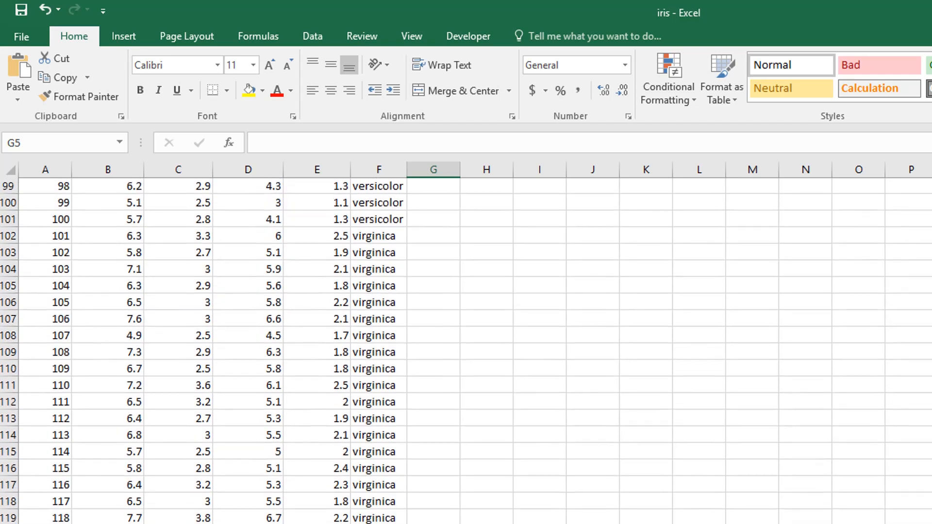
pyautogui.scroll(-14, 466, 350)
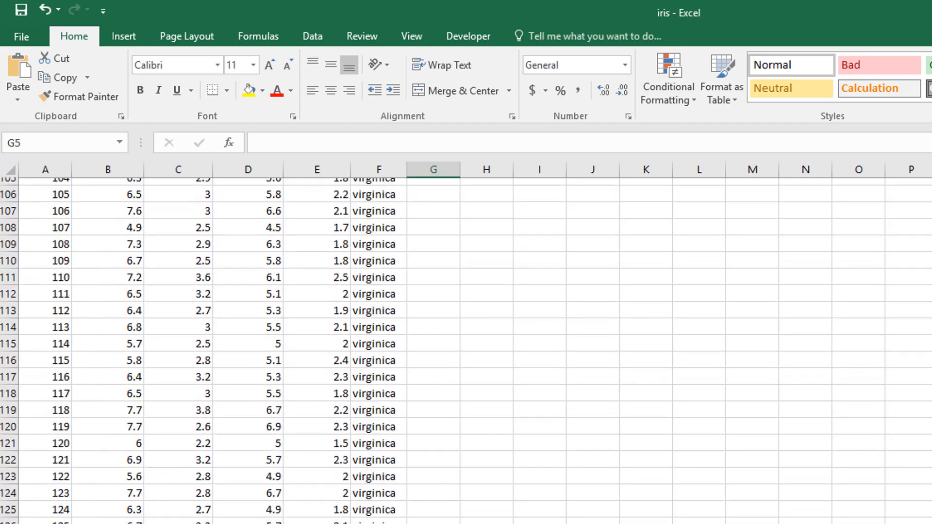
pyautogui.scroll(20, 466, 350)
pyautogui.scroll(1, 466, 350)
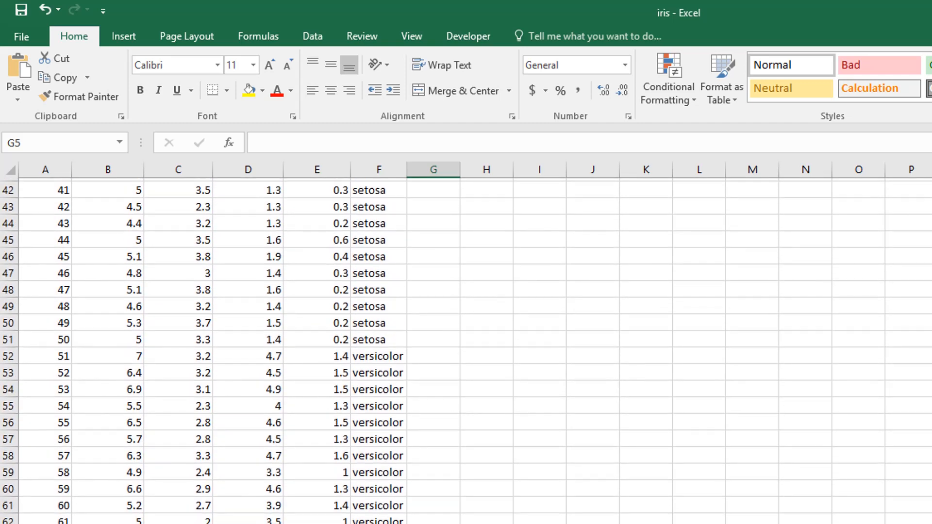
pyautogui.scroll(1, 466, 350)
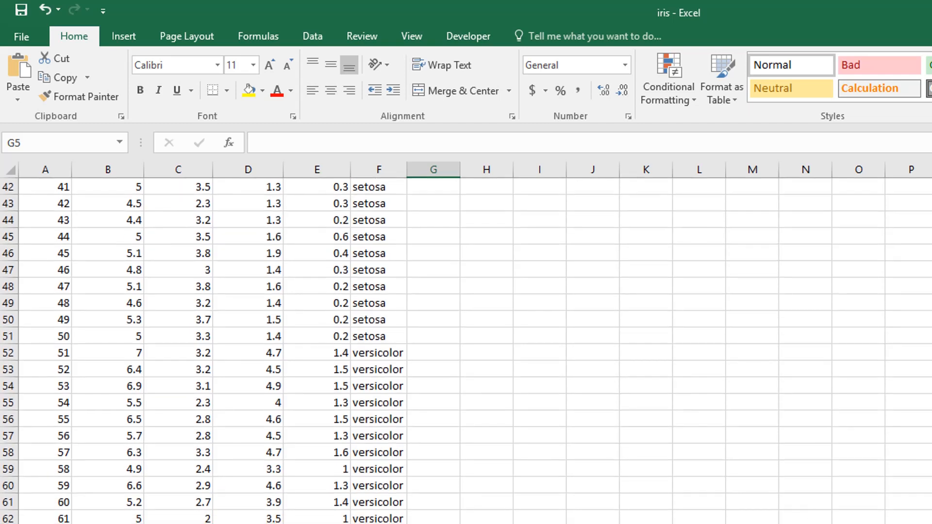
pyautogui.click(370, 355)
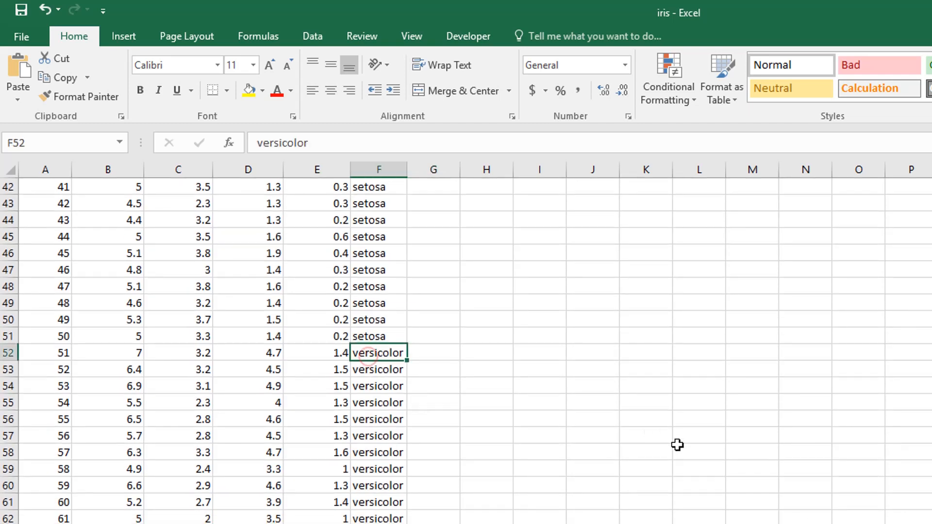
pyautogui.scroll(5, 434, 307)
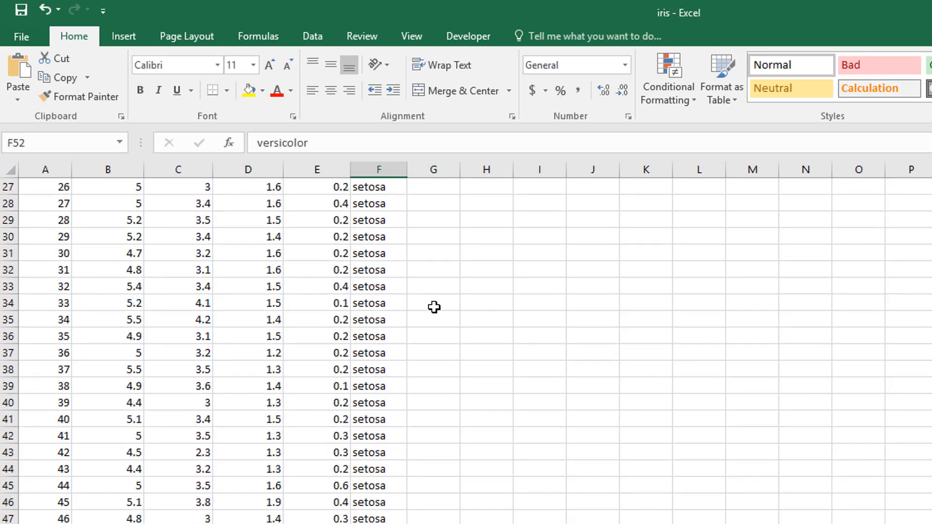
pyautogui.scroll(2, 434, 307)
pyautogui.scroll(5, 434, 307)
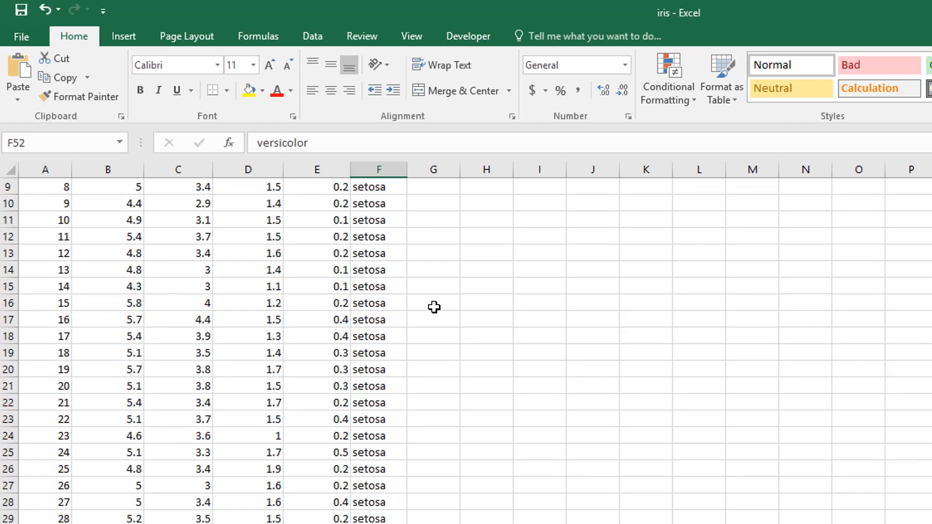
# Replace every "versicolor" entry in the sheet with 1
pyautogui.hotkey('ctrl', 'f')
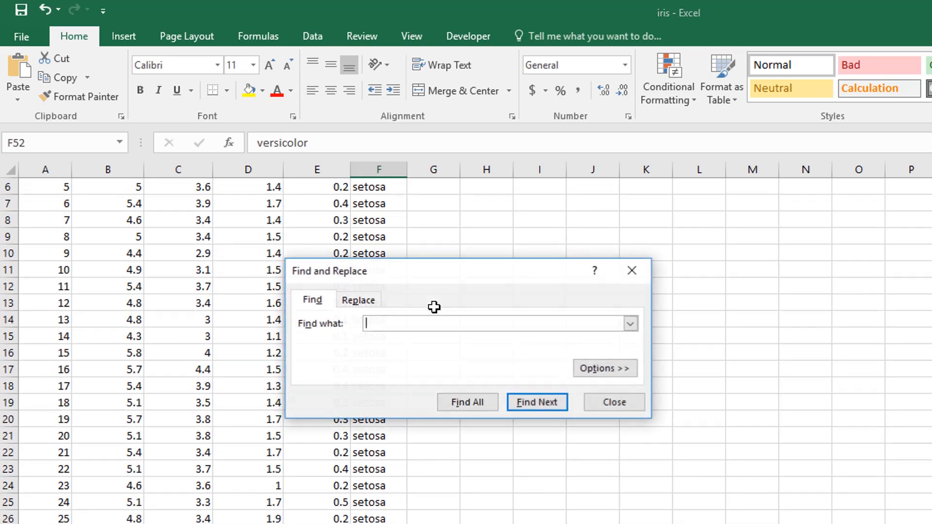
pyautogui.click(360, 300)
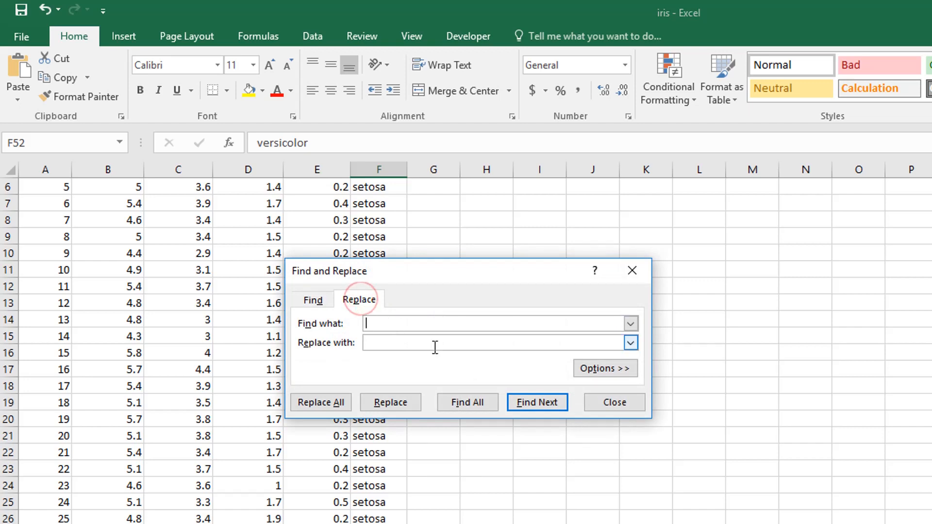
pyautogui.write('versicolor')
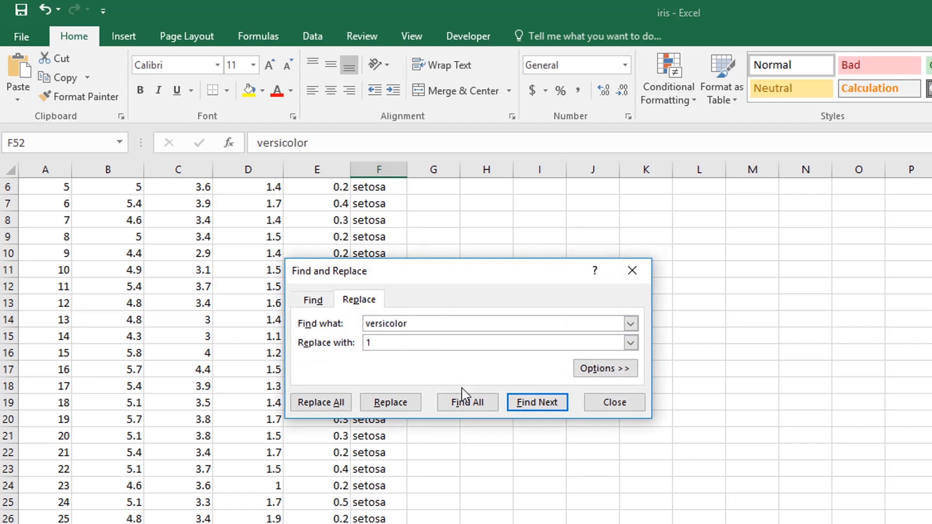
pyautogui.click(321, 403)
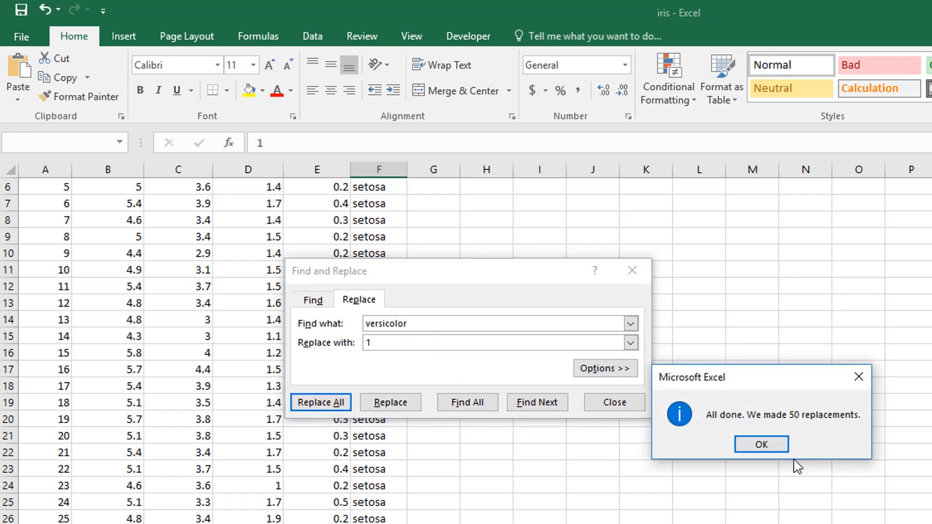
pyautogui.click(772, 444)
# Replace every "setosa" entry in the sheet with 0
pyautogui.doubleClick(423, 323)
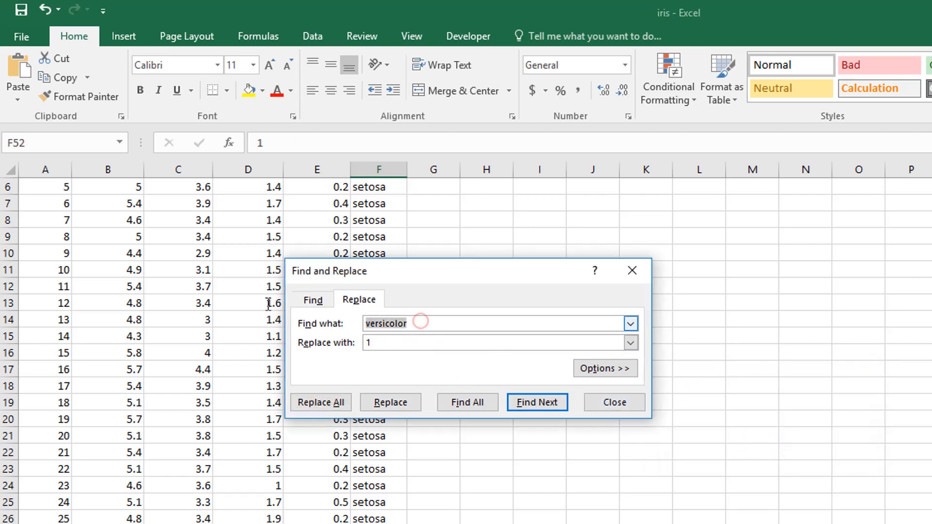
pyautogui.write('steosa')
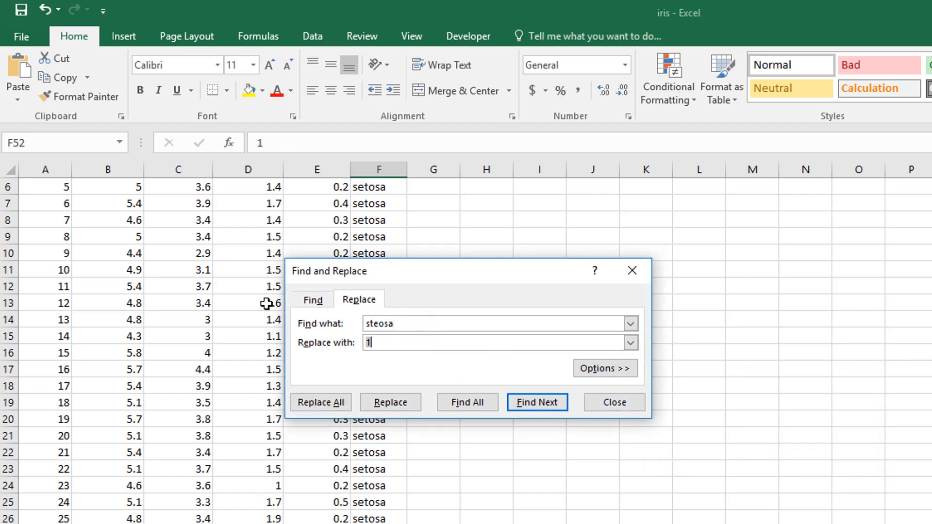
pyautogui.click(318, 404)
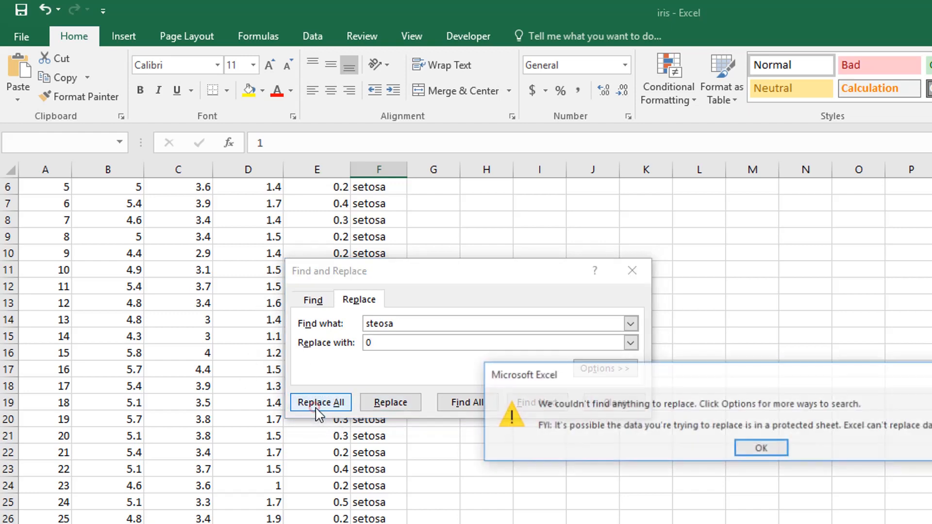
pyautogui.click(768, 449)
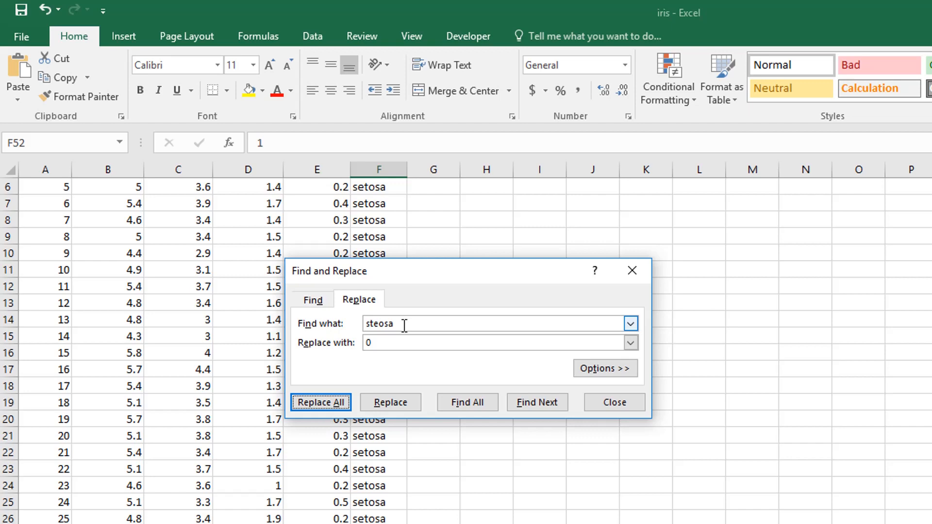
pyautogui.click(379, 324)
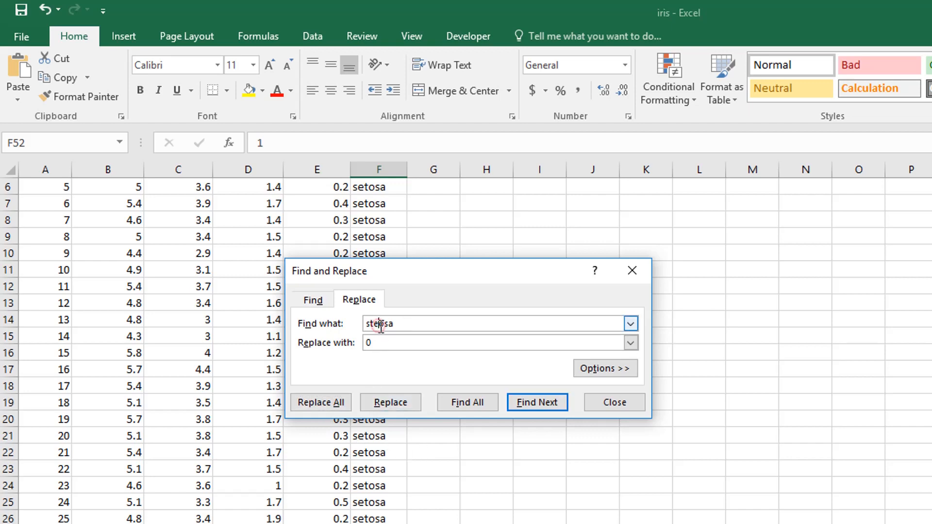
pyautogui.doubleClick(380, 325)
pyautogui.write('setosa')
pyautogui.click(321, 402)
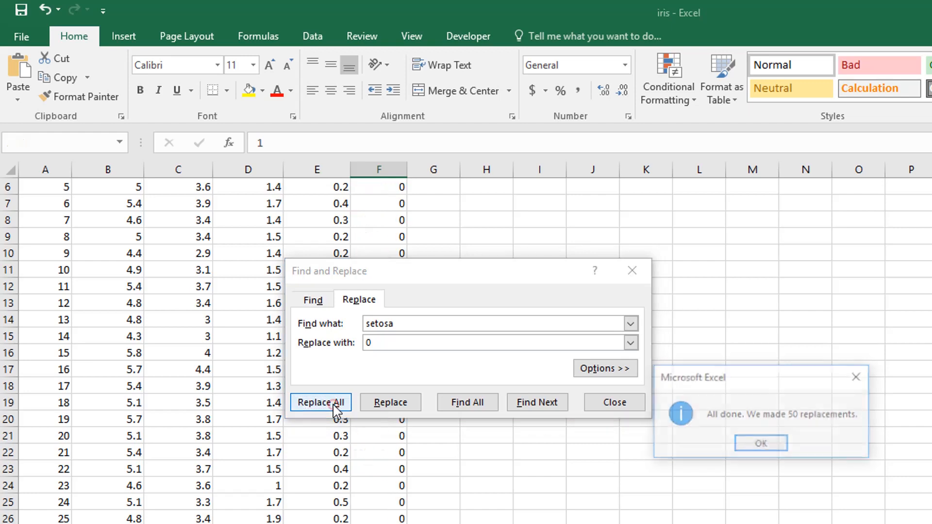
pyautogui.click(776, 443)
# Replace every "virginica" entry with 0 and close the Find and Replace dialog
pyautogui.click(395, 324)
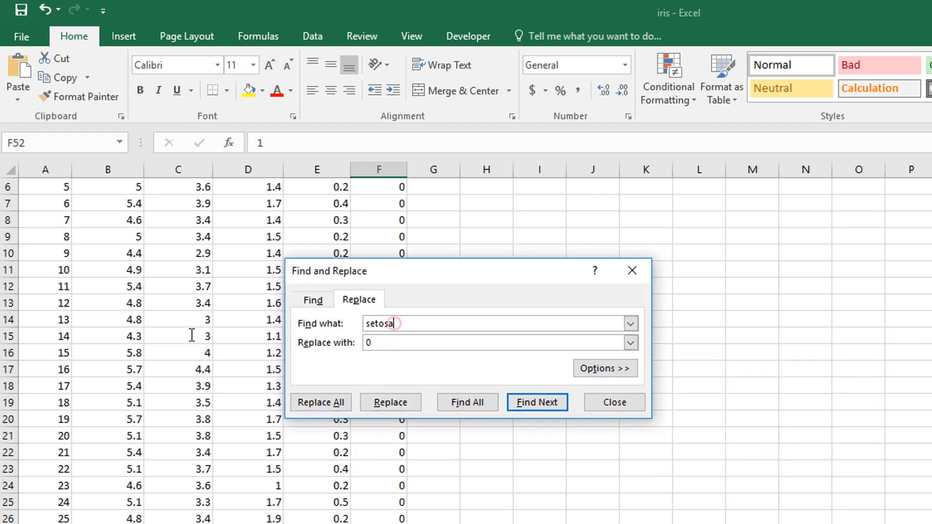
pyautogui.press('BackSpace')
pyautogui.press('BackSpace')
pyautogui.press('BackSpace')
pyautogui.press('BackSpace')
pyautogui.press('BackSpace')
pyautogui.write('virginica')
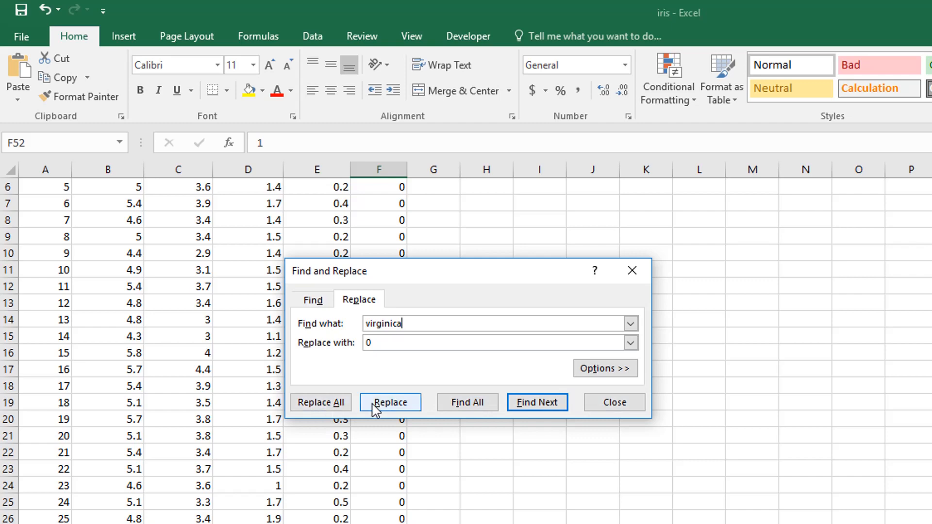
pyautogui.click(324, 404)
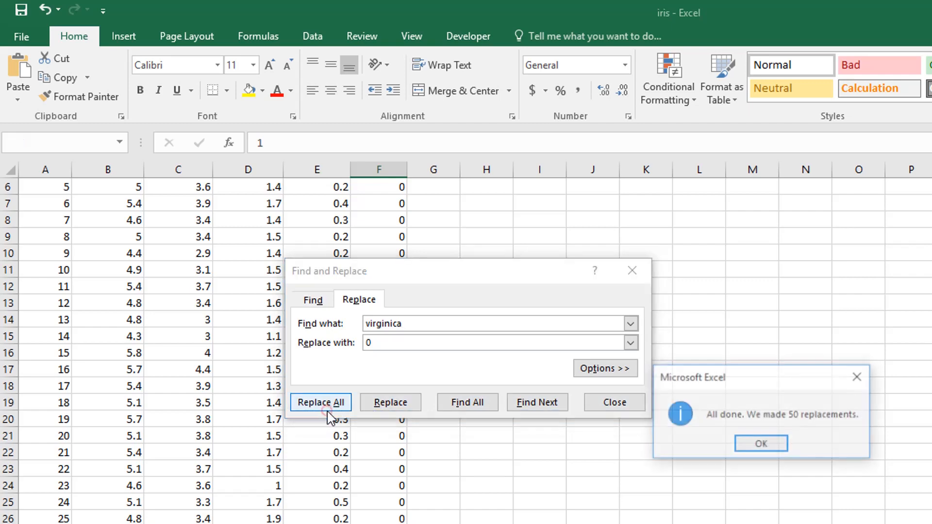
pyautogui.click(771, 443)
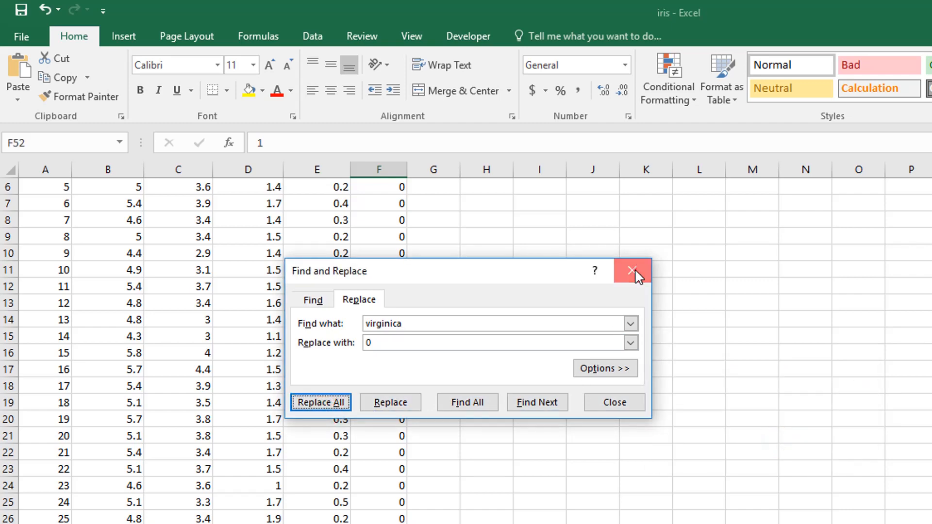
pyautogui.click(636, 269)
# Copy all data rows of the Sepal.Length through Species columns, leaving out the header row and the row-number column
pyautogui.click(356, 318)
pyautogui.scroll(-20, 356, 319)
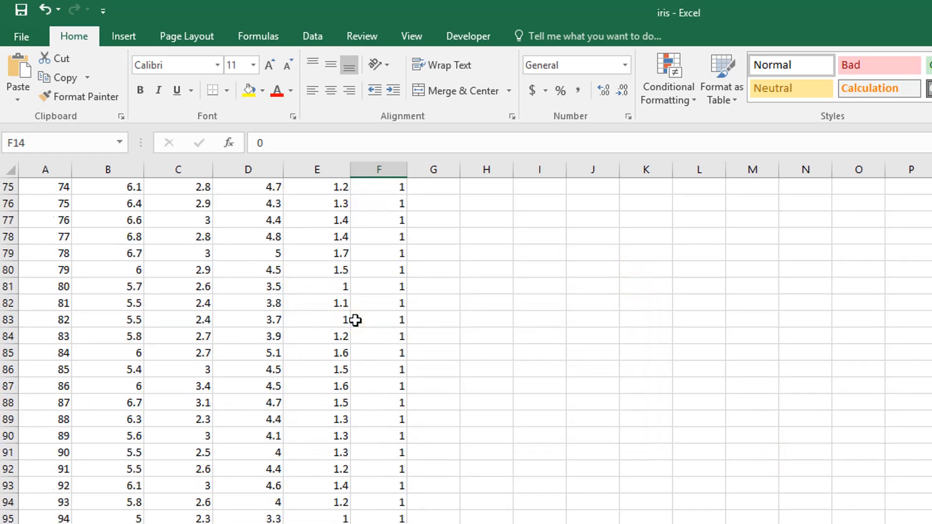
pyautogui.scroll(-16, 356, 320)
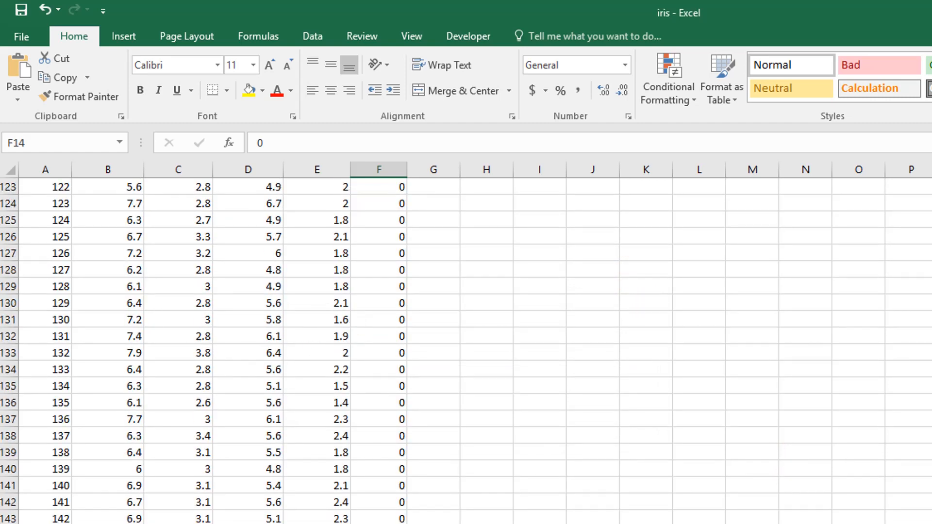
pyautogui.scroll(20, 356, 319)
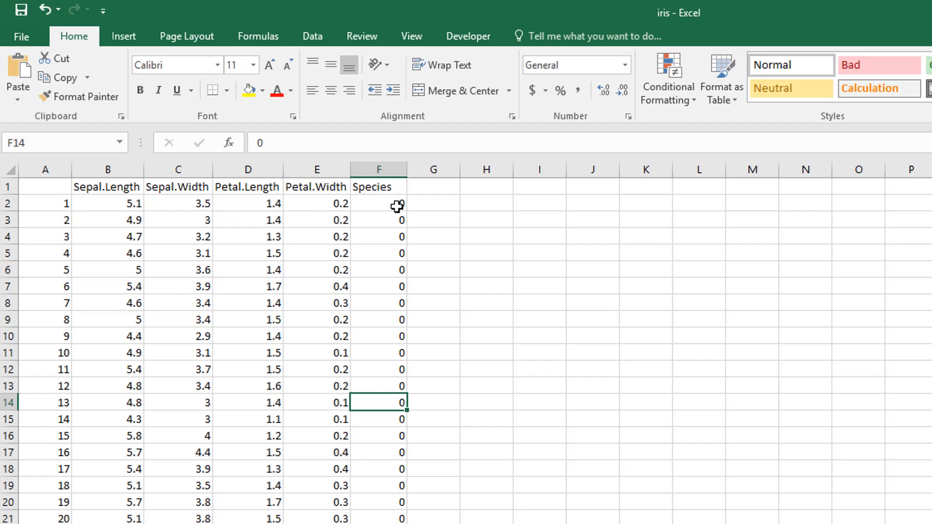
pyautogui.moveTo(399, 205); pyautogui.dragTo(134, 474)
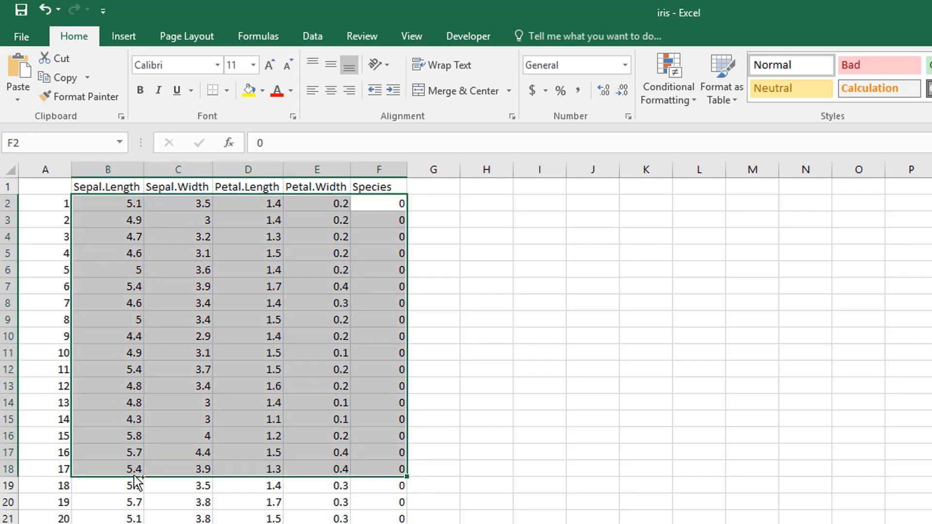
pyautogui.hotkey('ctrl', 'shift', 'Down')
pyautogui.hotkey('ctrl', 'c')
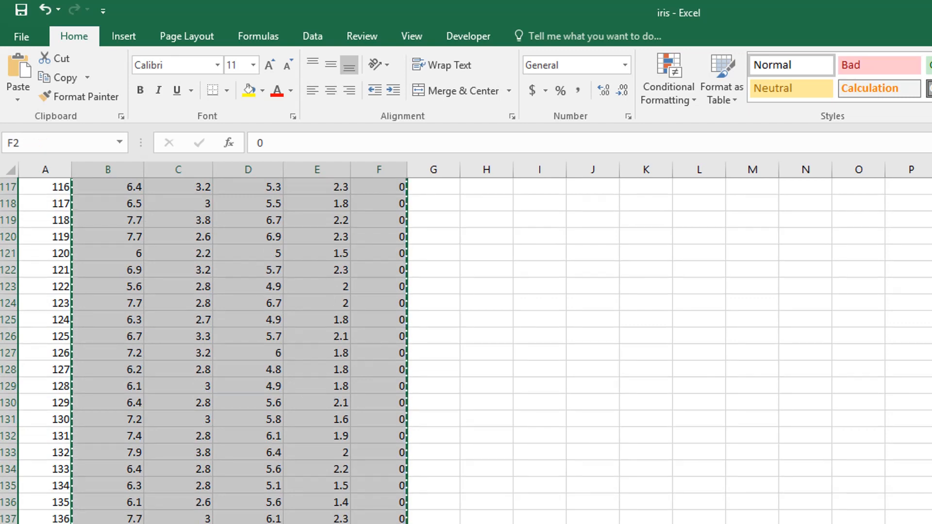
pyautogui.scroll(20, 377, 356)
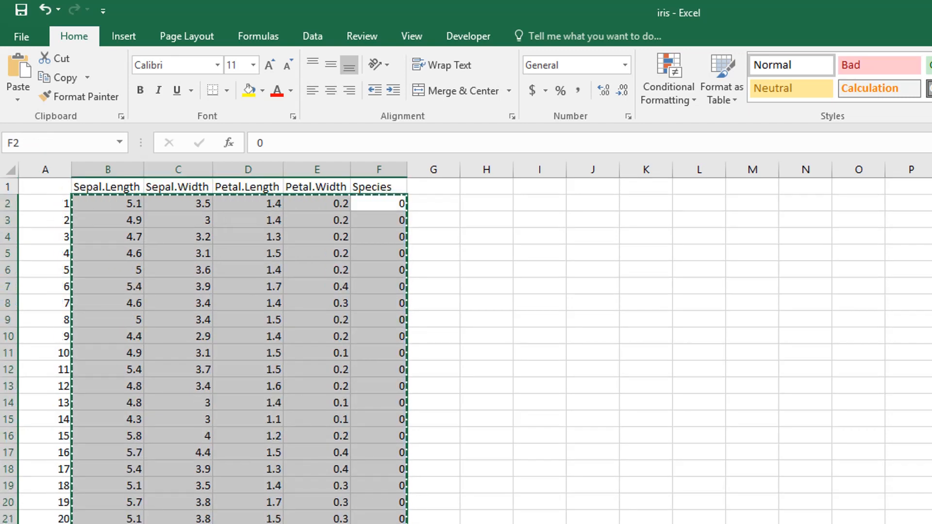
# Switch to the StatPowers website and open its Multiple Regression analysis
pyautogui.hotkey('alt', 'Tab')
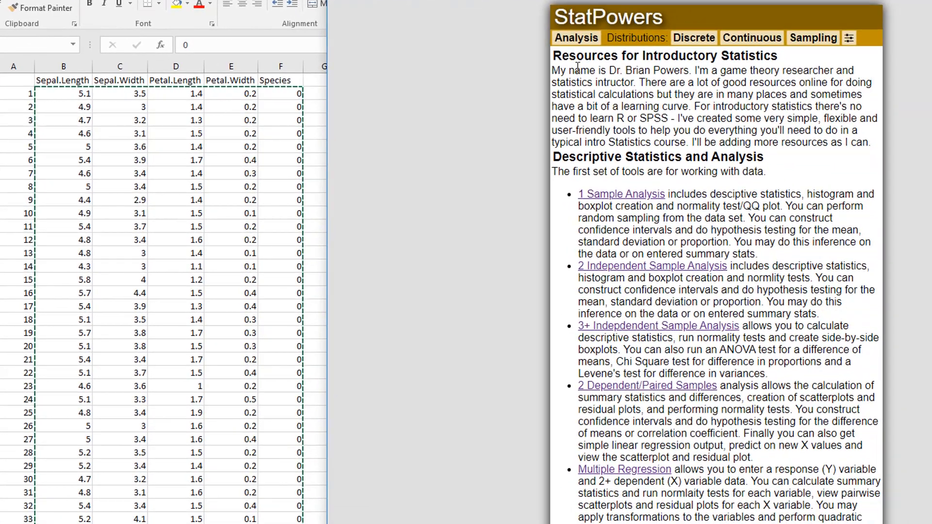
pyautogui.moveTo(569, 43)
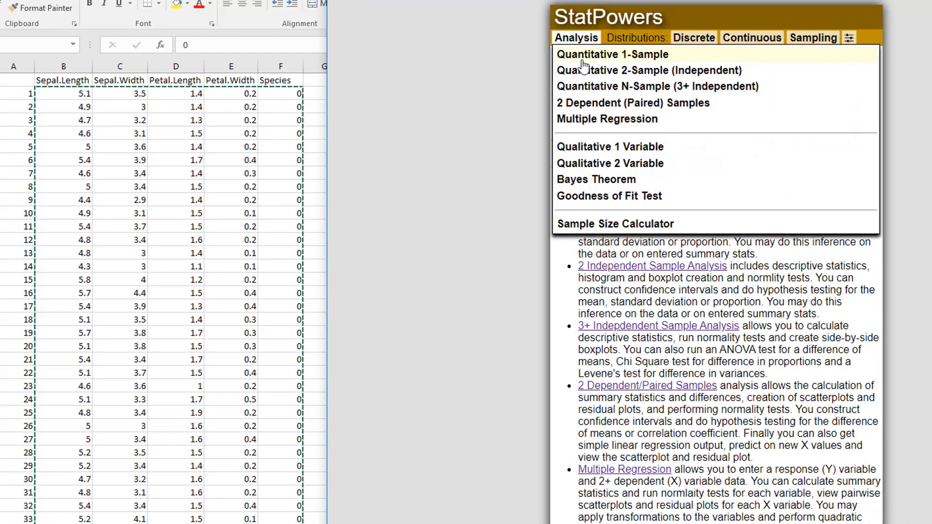
pyautogui.click(604, 120)
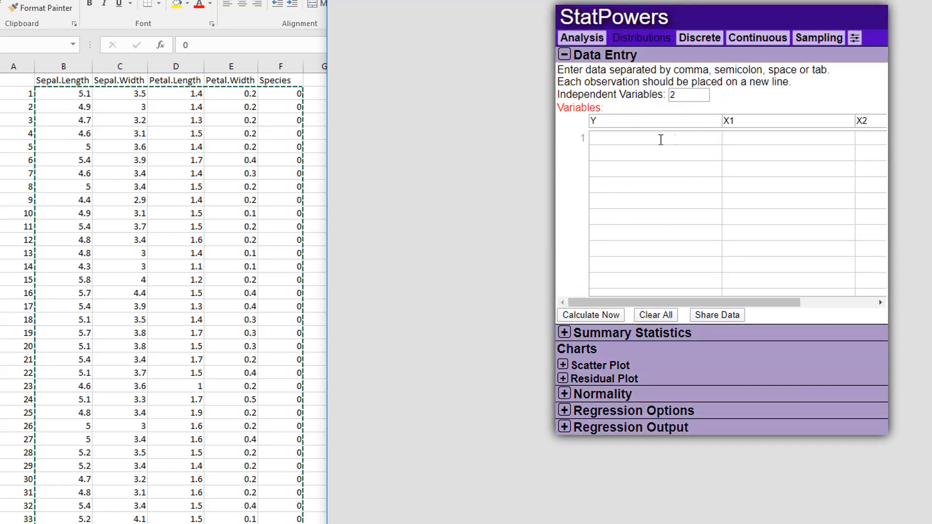
# Set the number of independent variables to 4 and paste the copied iris data into the data entry table from row 1
pyautogui.click(691, 96)
pyautogui.press('Up')
pyautogui.press('Up')
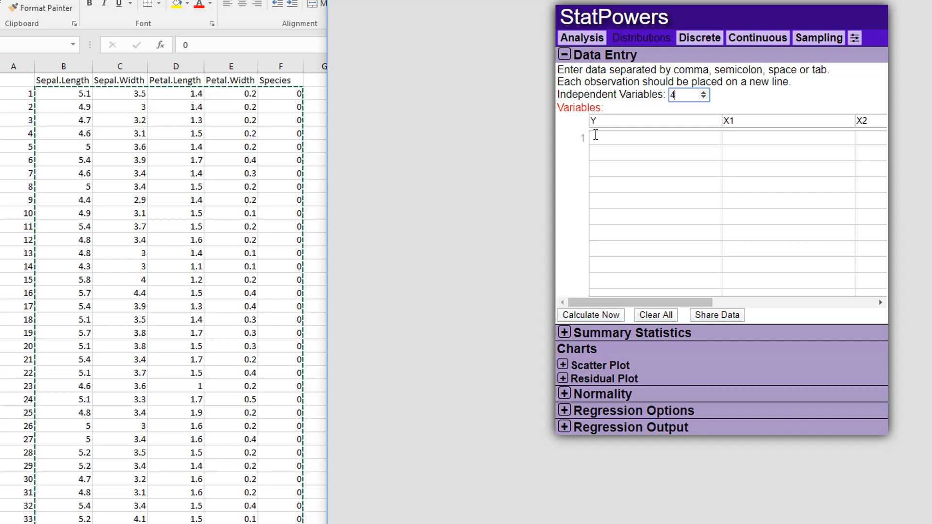
pyautogui.click(635, 153)
pyautogui.hotkey('ctrl', 'v')
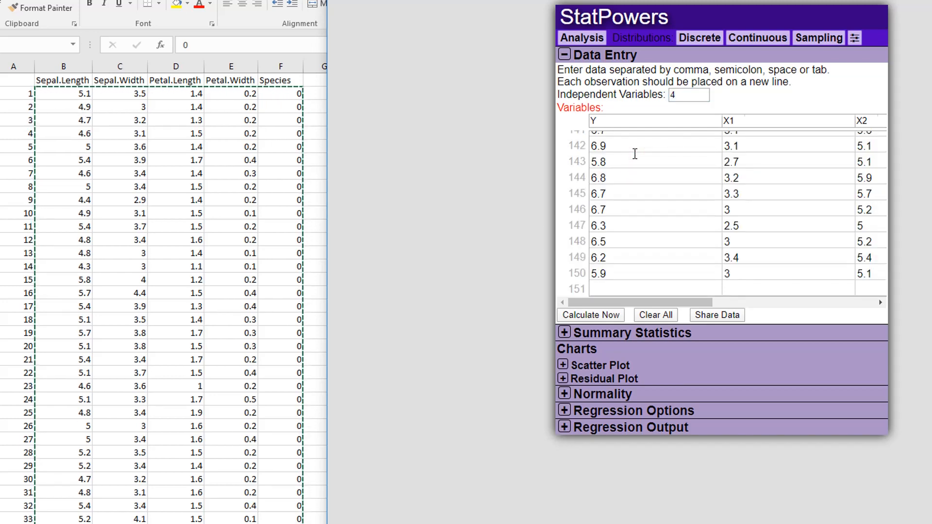
# Rename the Y and X1 column headers in the data entry table to sepal.length and sepal.width
pyautogui.press('BackSpace')
pyautogui.scroll(20, 710, 262)
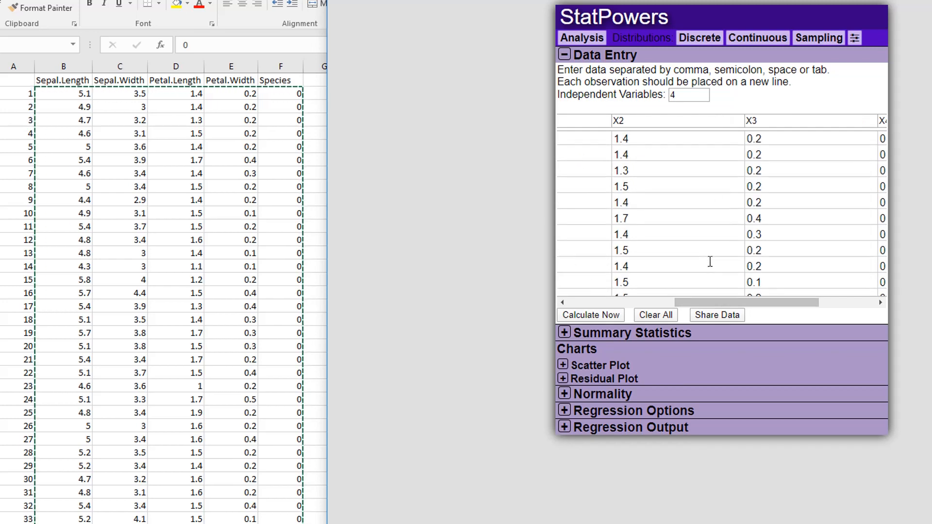
pyautogui.moveTo(710, 302); pyautogui.dragTo(589, 306)
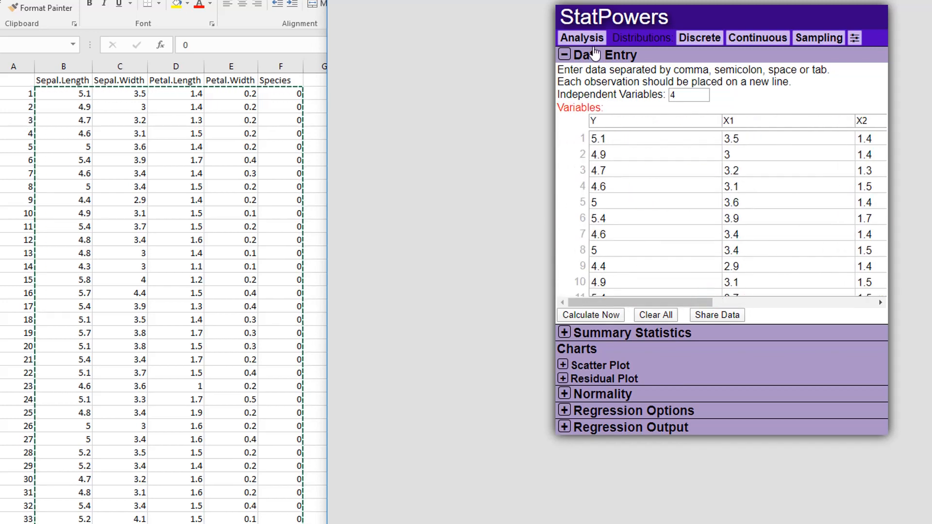
pyautogui.click(582, 37)
pyautogui.click(582, 38)
pyautogui.click(607, 126)
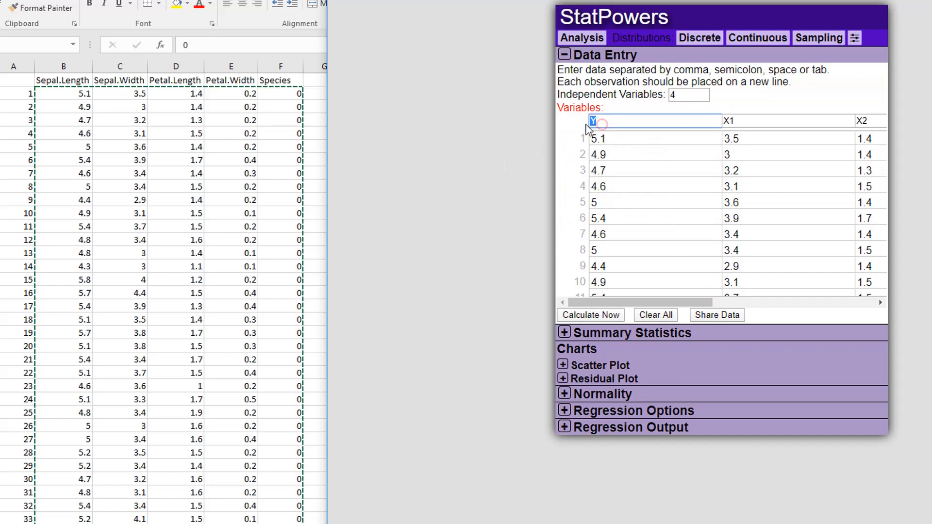
pyautogui.write('sepal.length')
pyautogui.press('Tab')
pyautogui.write('se')
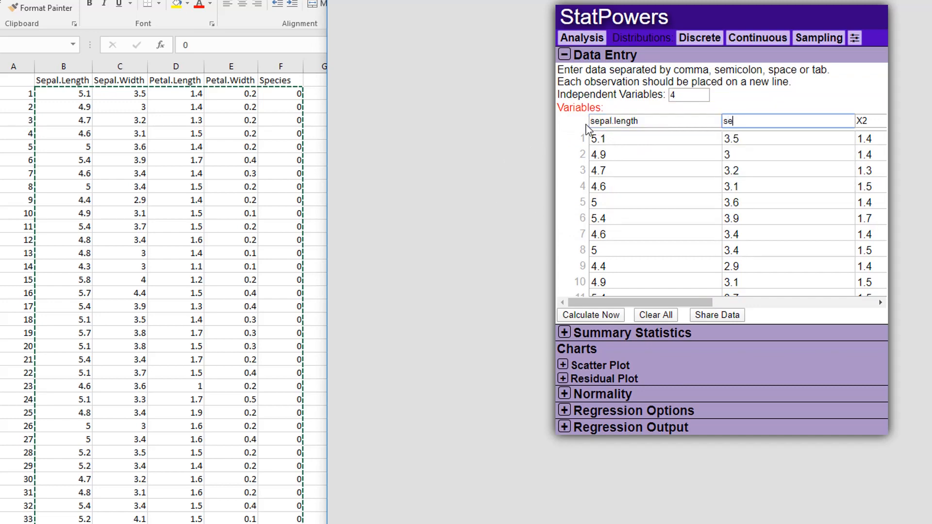
pyautogui.write('pal.width')
# Rename the X2, X3 and X4 column headers to petal.length, petal.width and species
pyautogui.press('Tab')
pyautogui.write('pet')
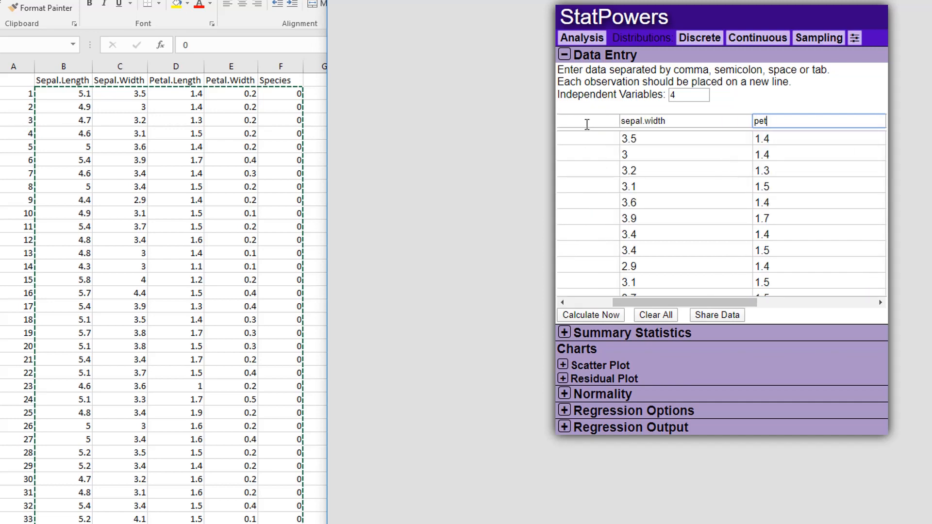
pyautogui.write('al.length')
pyautogui.press('Tab')
pyautogui.write('p')
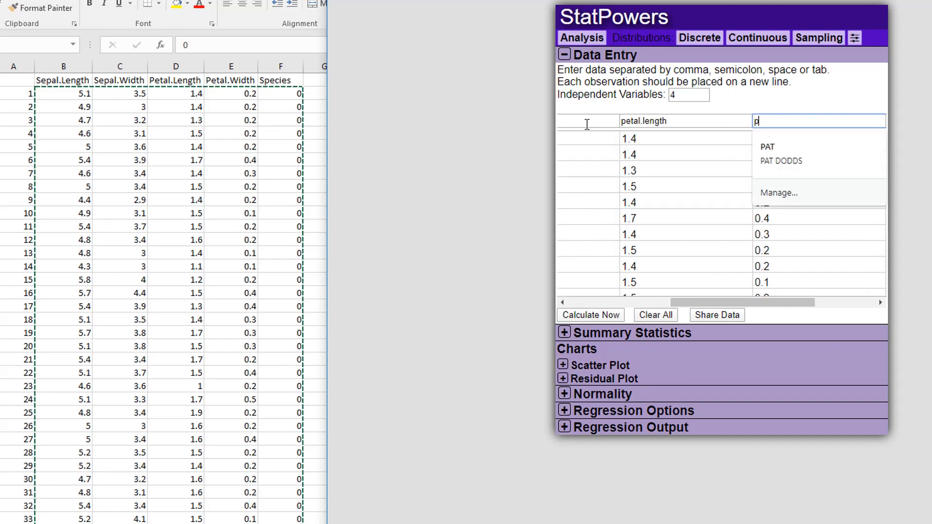
pyautogui.write('etal.width')
pyautogui.press('Tab')
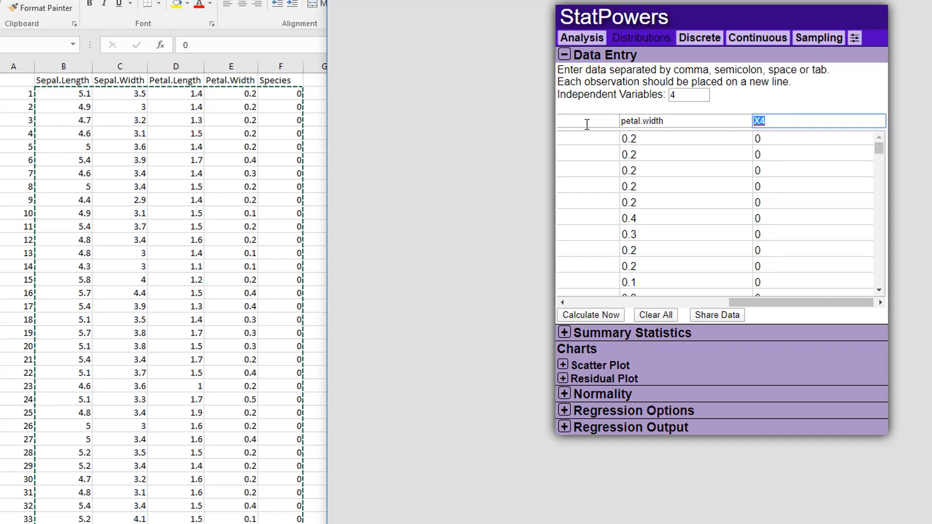
pyautogui.write('species')
# Calculate the results, collapse the data entry section and set the response variable to species in the regression options
pyautogui.click(587, 316)
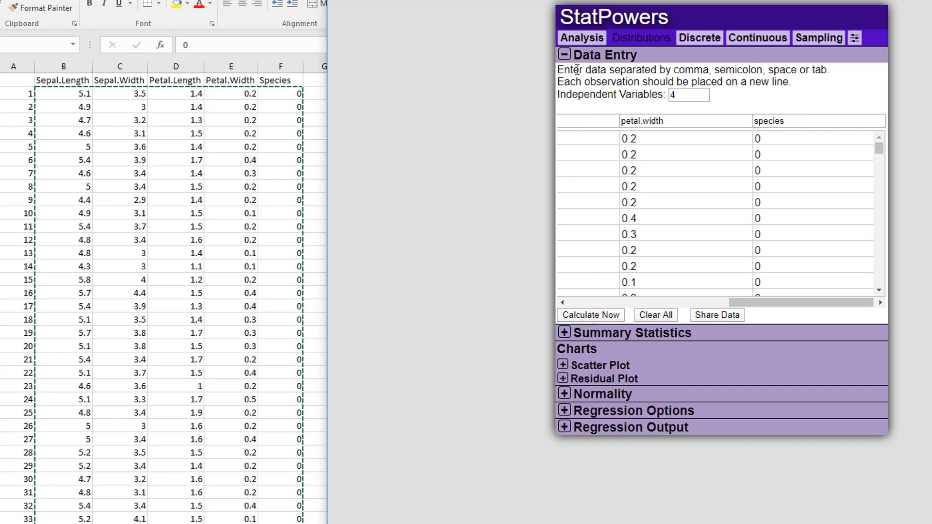
pyautogui.click(564, 55)
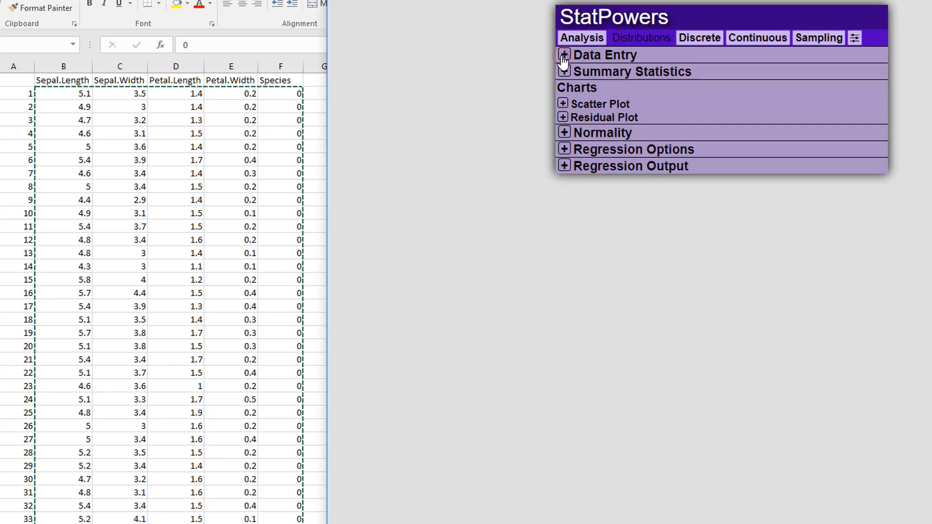
pyautogui.click(594, 152)
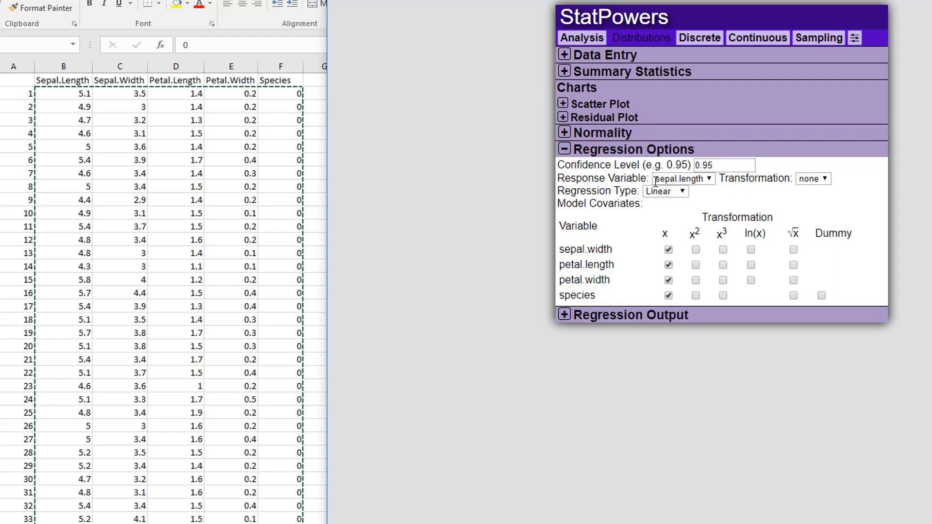
pyautogui.click(679, 179)
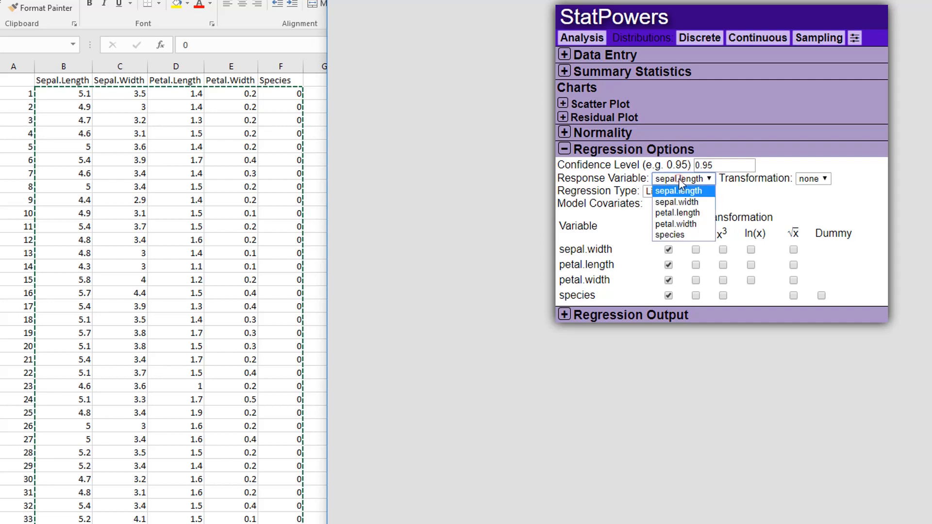
pyautogui.click(671, 235)
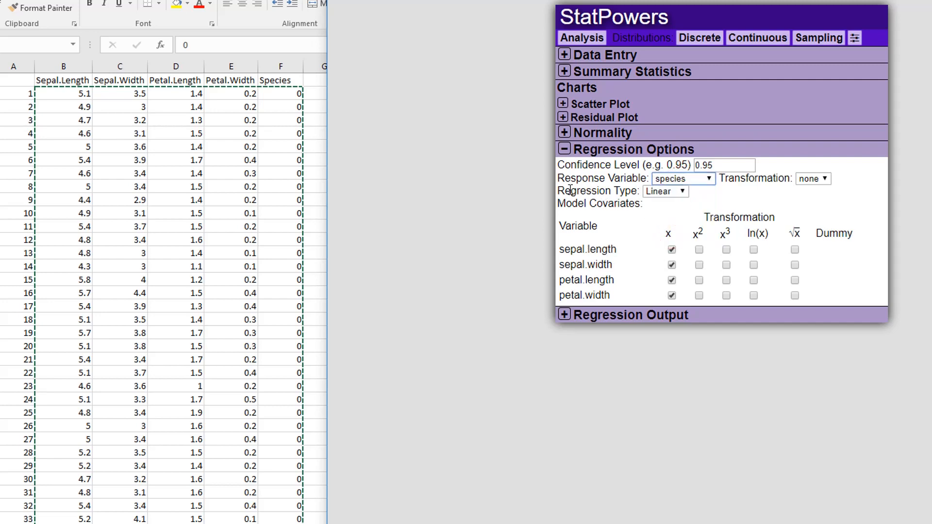
# Try to set the regression type to Logistic, reselecting species as the response variable
pyautogui.click(675, 192)
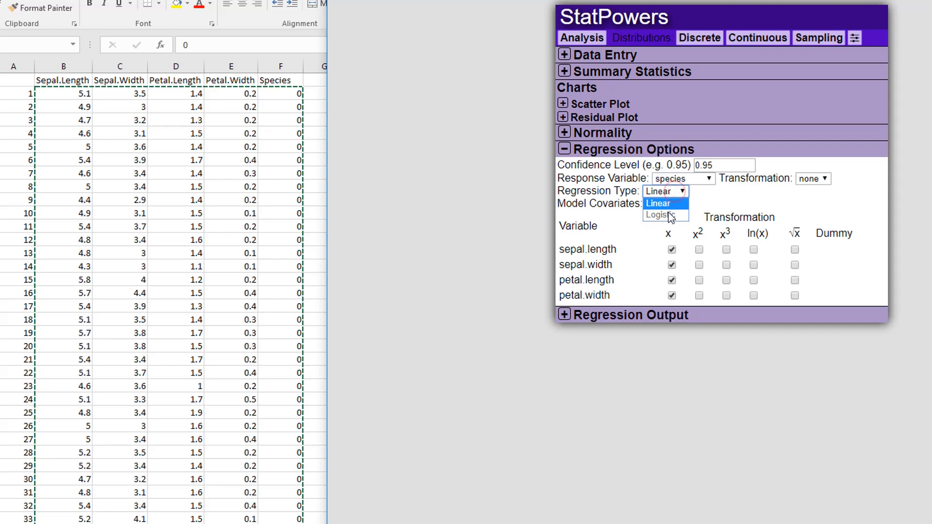
pyautogui.moveTo(697, 201); pyautogui.dragTo(679, 193)
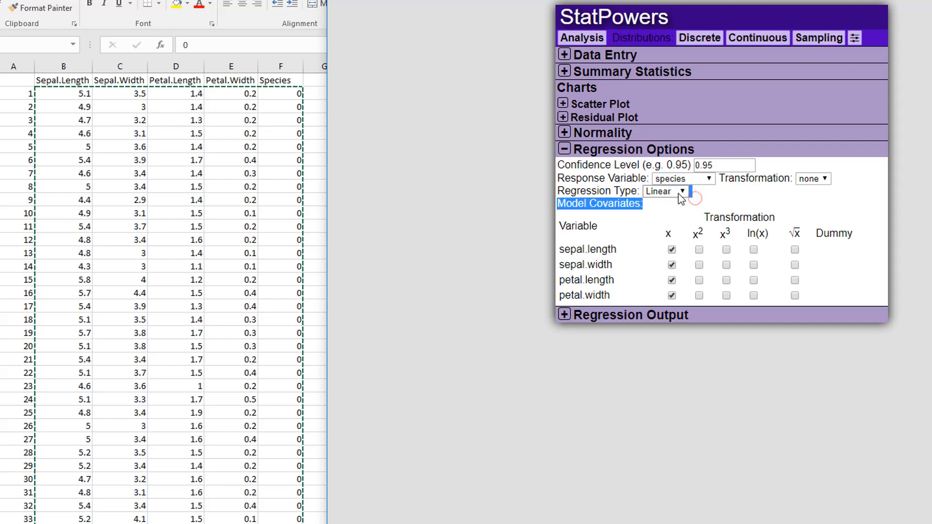
pyautogui.click(675, 180)
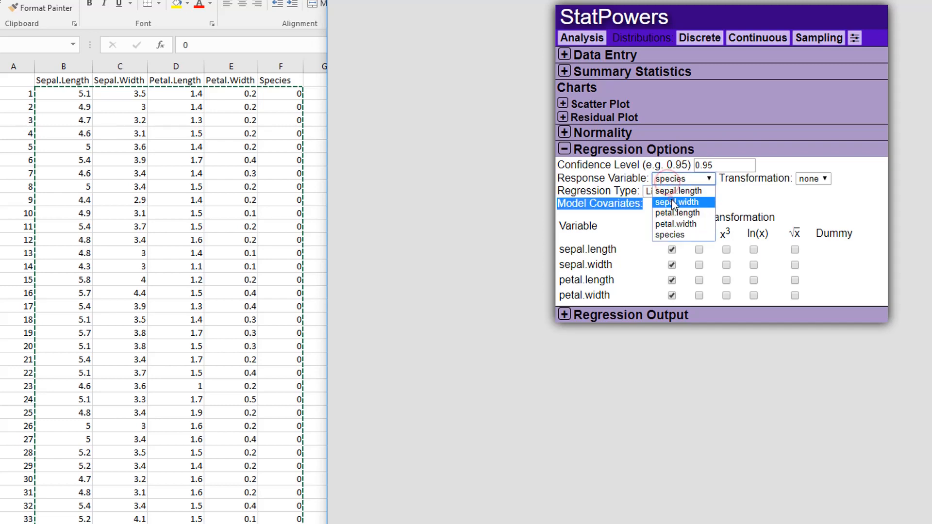
pyautogui.click(676, 202)
pyautogui.click(674, 181)
pyautogui.click(670, 234)
pyautogui.click(666, 192)
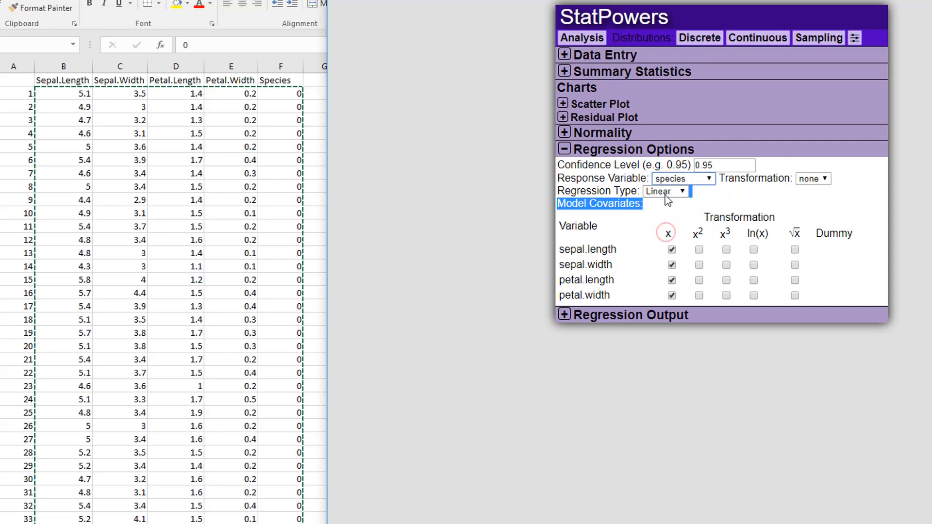
pyautogui.click(710, 203)
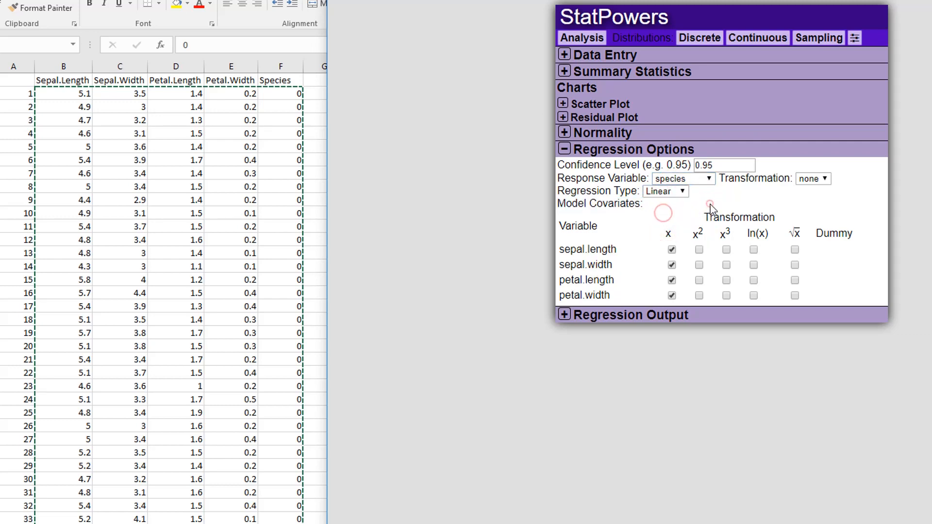
# Examine the species column of the data entry table through to its last row, then collapse the section
pyautogui.click(611, 57)
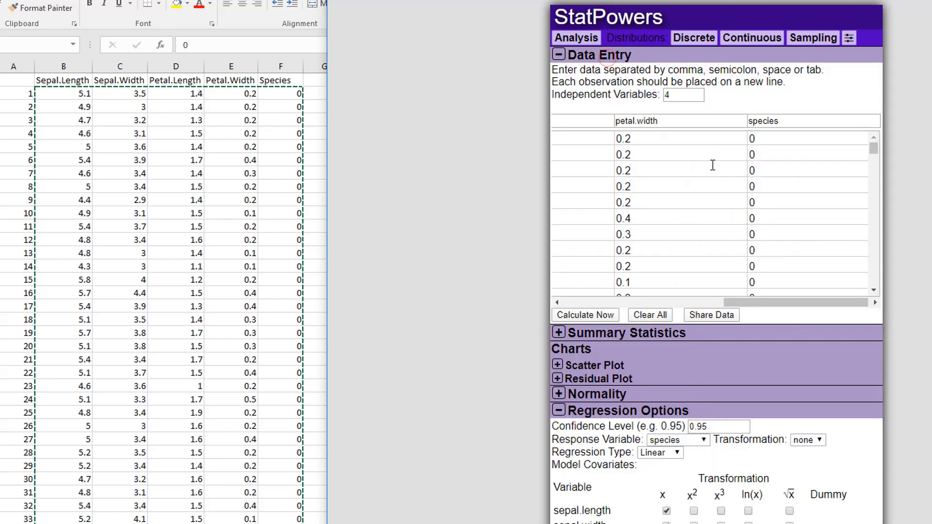
pyautogui.moveTo(782, 300); pyautogui.dragTo(826, 304)
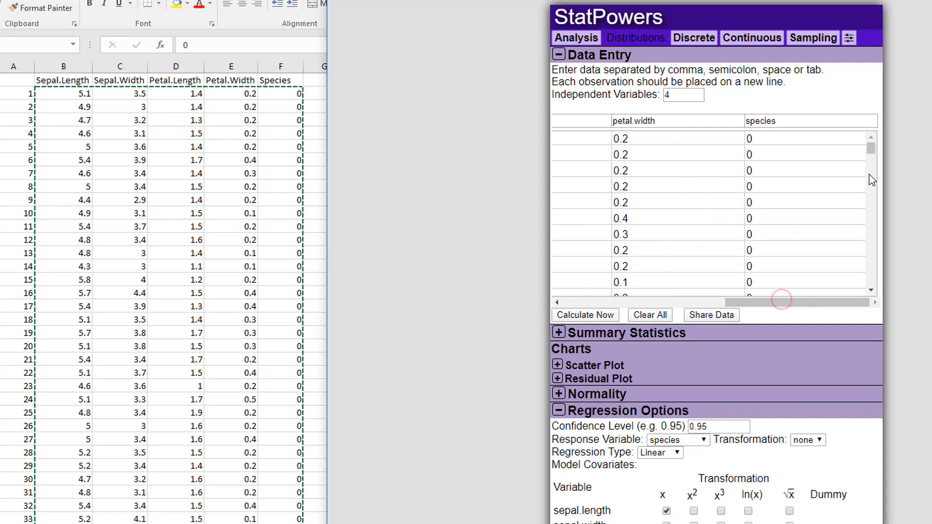
pyautogui.moveTo(873, 153); pyautogui.dragTo(884, 314)
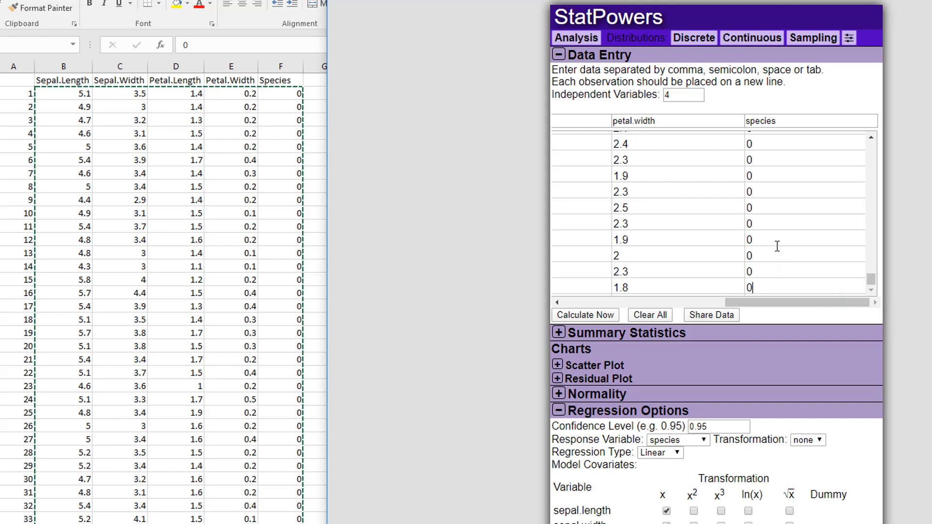
pyautogui.scroll(10, 777, 246)
pyautogui.scroll(5, 656, 196)
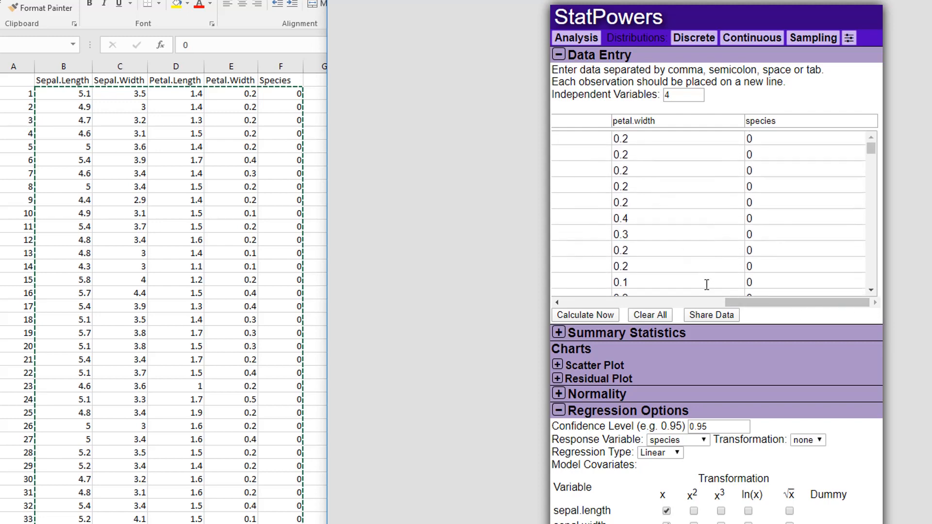
pyautogui.click(656, 452)
pyautogui.click(738, 456)
pyautogui.click(597, 56)
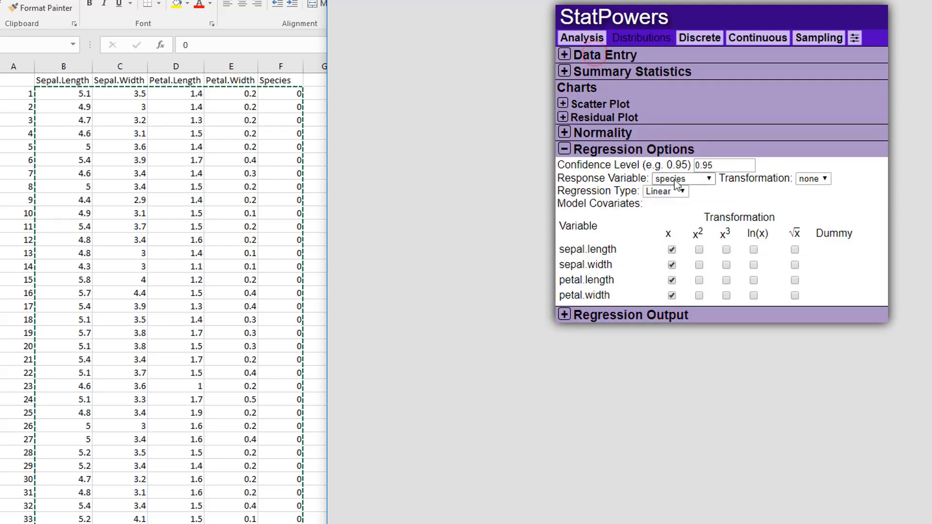
# Set the regression type to Logistic and show the regression output in place of the regression options
pyautogui.click(677, 192)
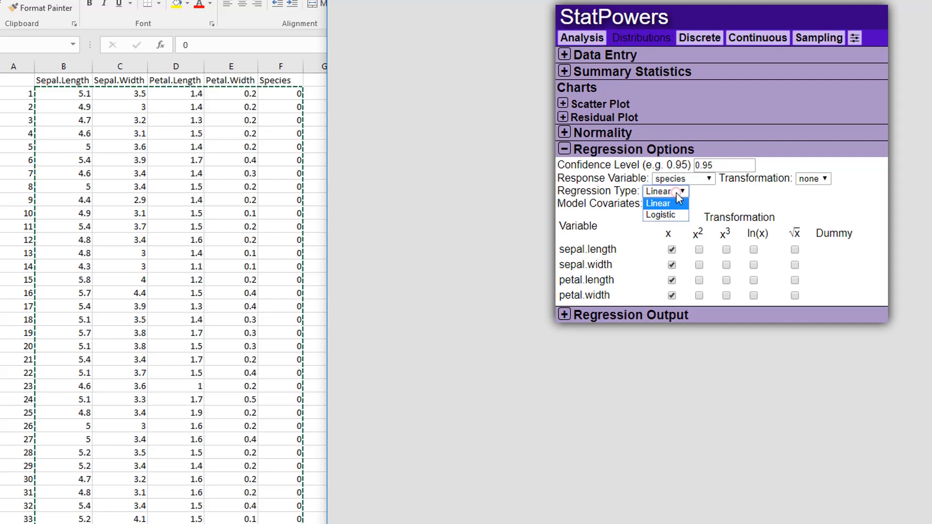
pyautogui.click(662, 216)
pyautogui.click(591, 150)
pyautogui.click(593, 166)
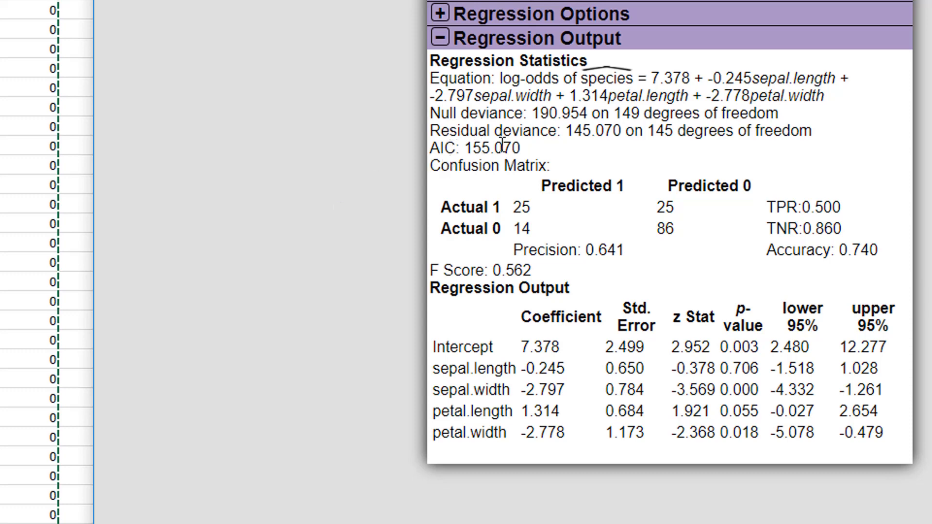
# Expand the regression options above the output and examine the logistic model's AIC
pyautogui.click(481, 18)
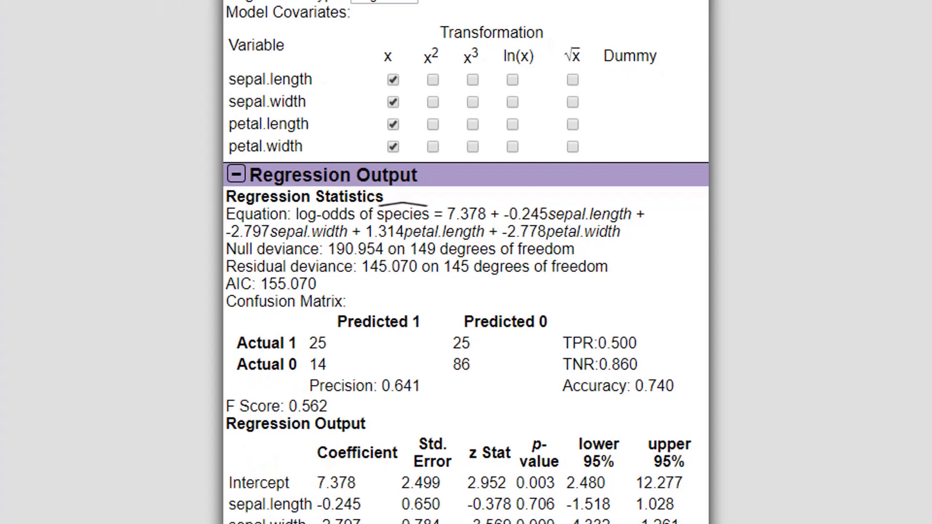
pyautogui.moveTo(891, 73); pyautogui.dragTo(594, 174)
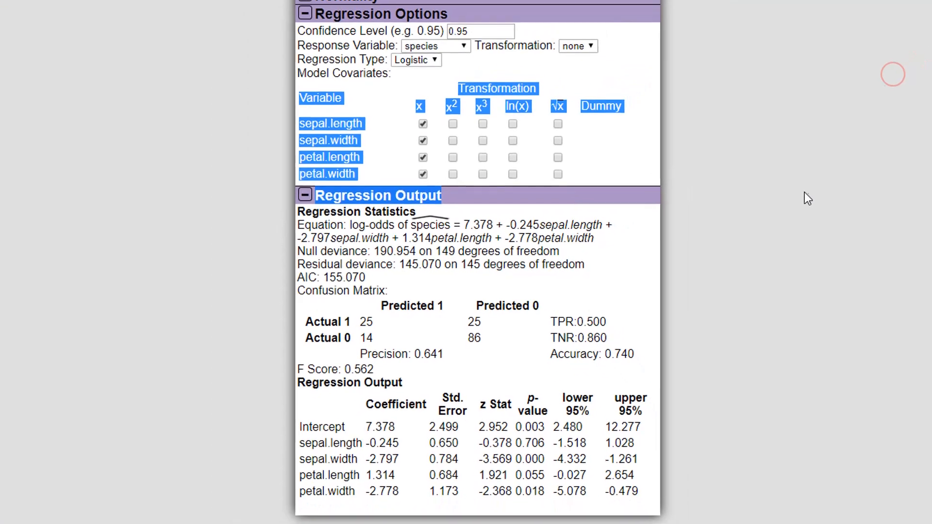
pyautogui.click(900, 171)
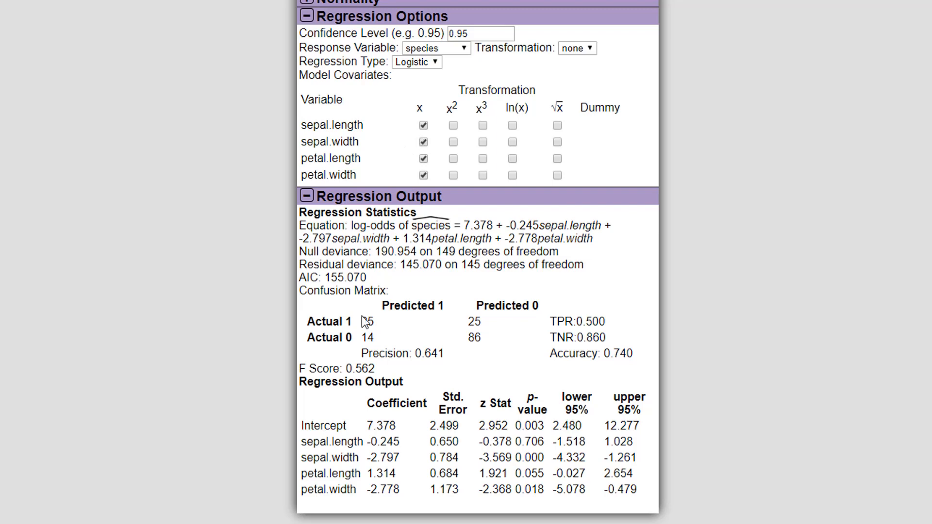
pyautogui.moveTo(367, 277); pyautogui.dragTo(299, 282)
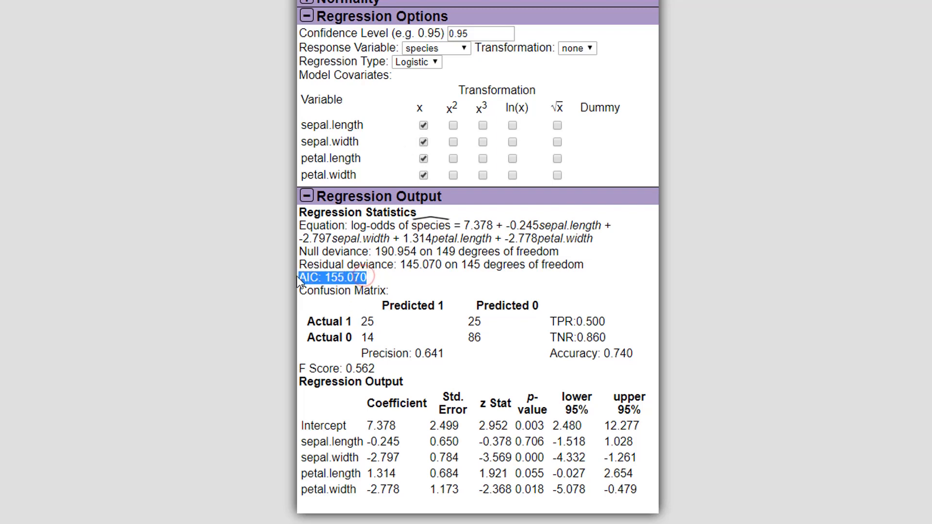
pyautogui.click(361, 277)
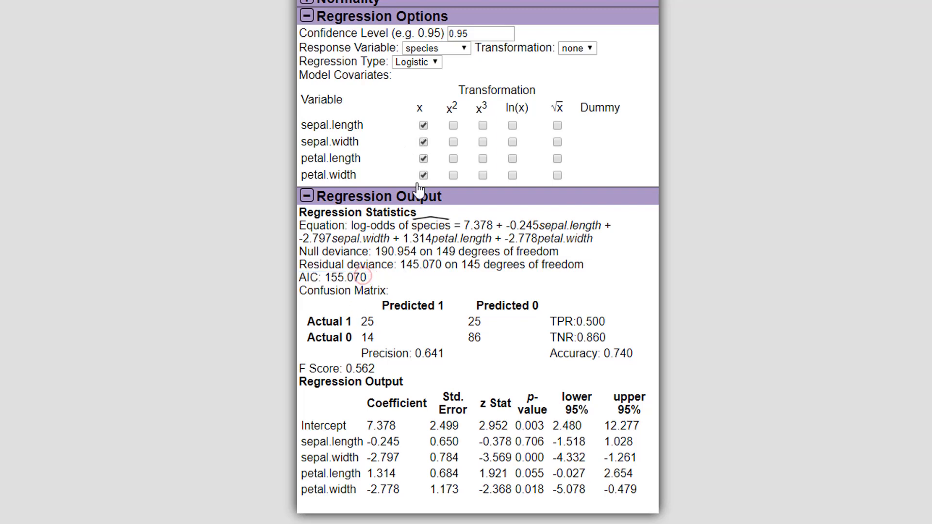
# Remove the sepal.length covariate from the model and restore it to compare the AIC values
pyautogui.click(424, 125)
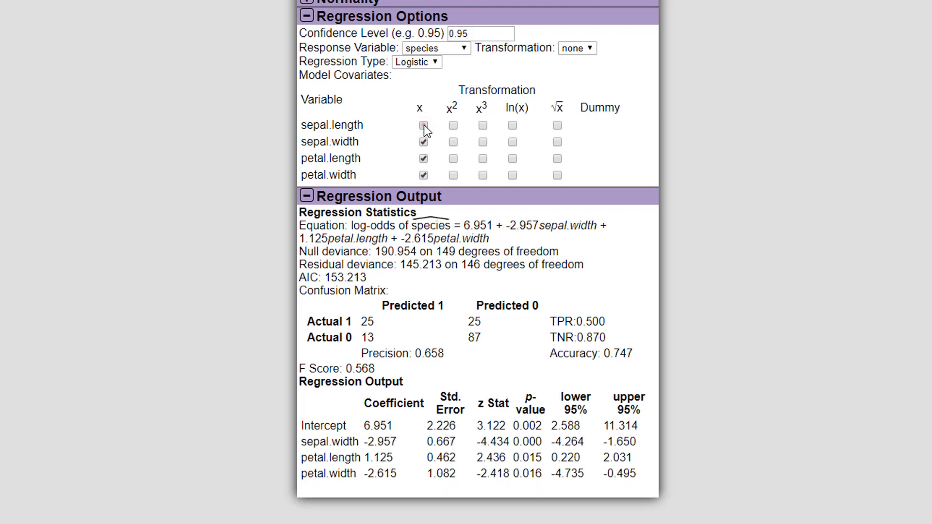
pyautogui.click(423, 126)
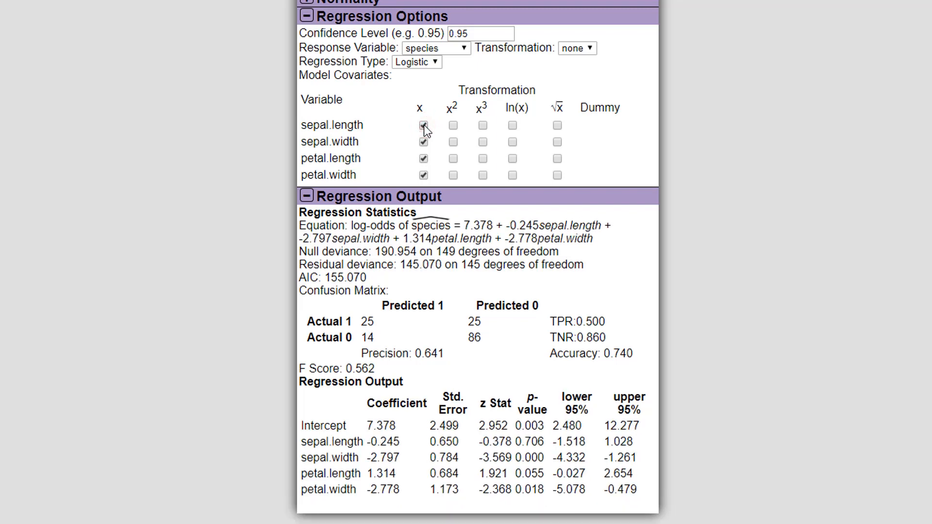
pyautogui.click(423, 125)
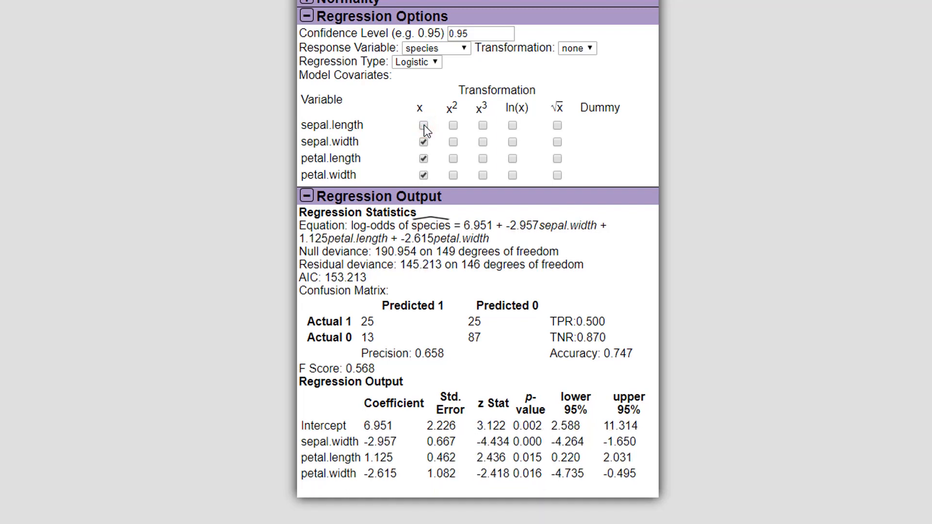
pyautogui.click(424, 126)
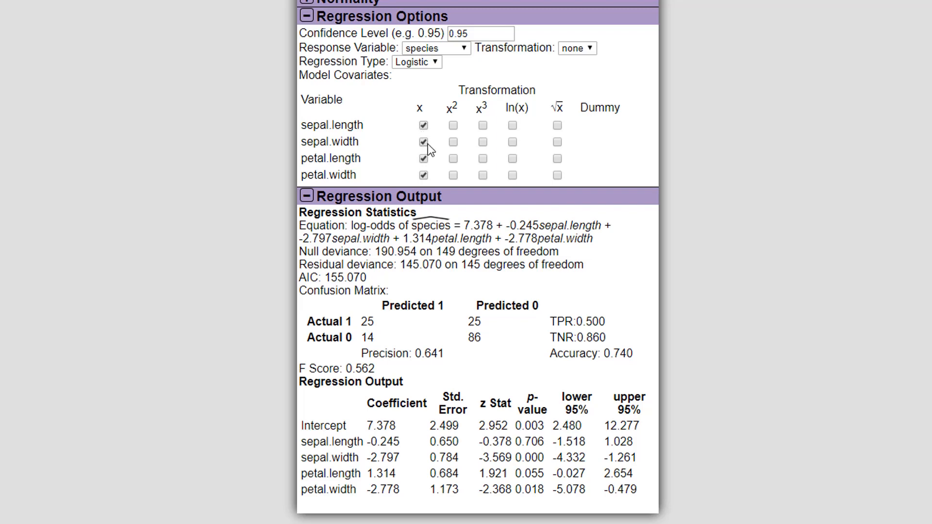
# Remove the sepal.width covariate from the model and restore it to compare the AIC values
pyautogui.click(424, 142)
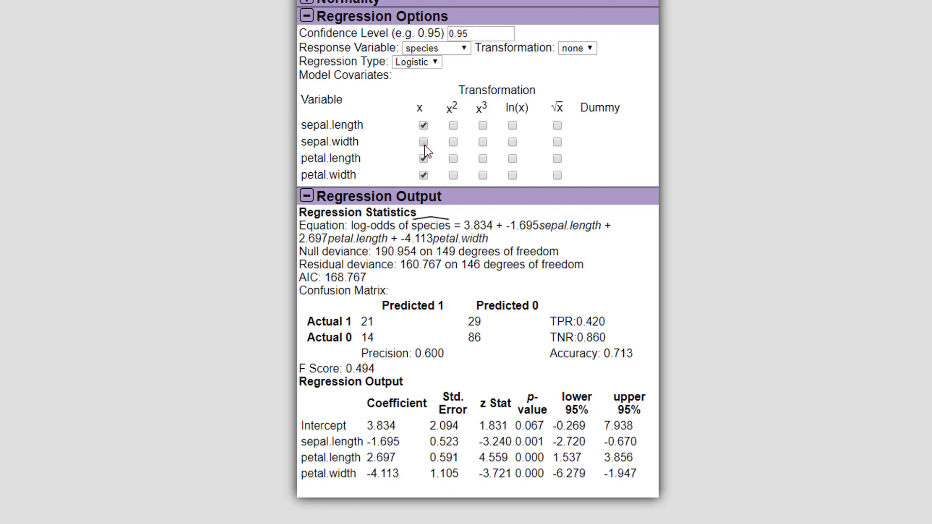
pyautogui.click(424, 142)
pyautogui.click(424, 142)
pyautogui.click(424, 142)
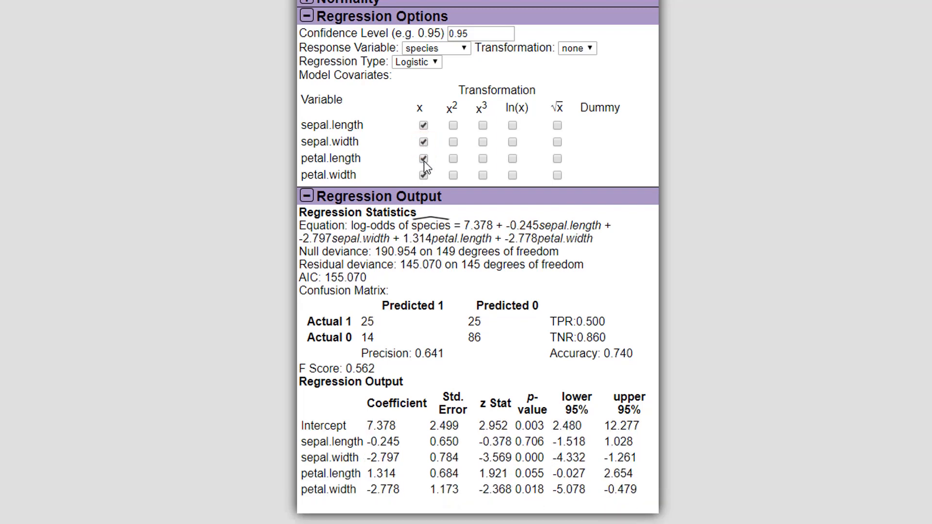
# Remove and restore the petal.length, petal.width and sepal.length covariates one at a time to compare the AIC values
pyautogui.click(424, 158)
pyautogui.click(424, 159)
pyautogui.click(423, 176)
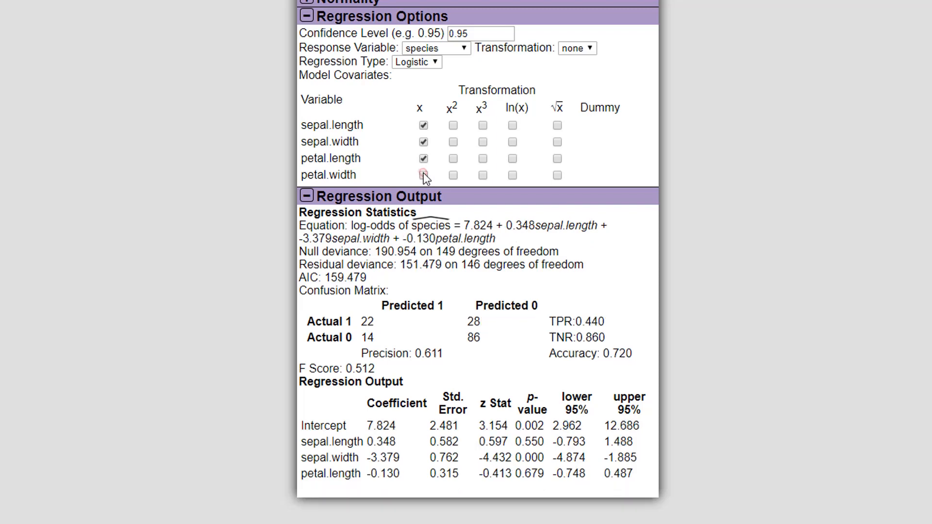
pyautogui.click(424, 175)
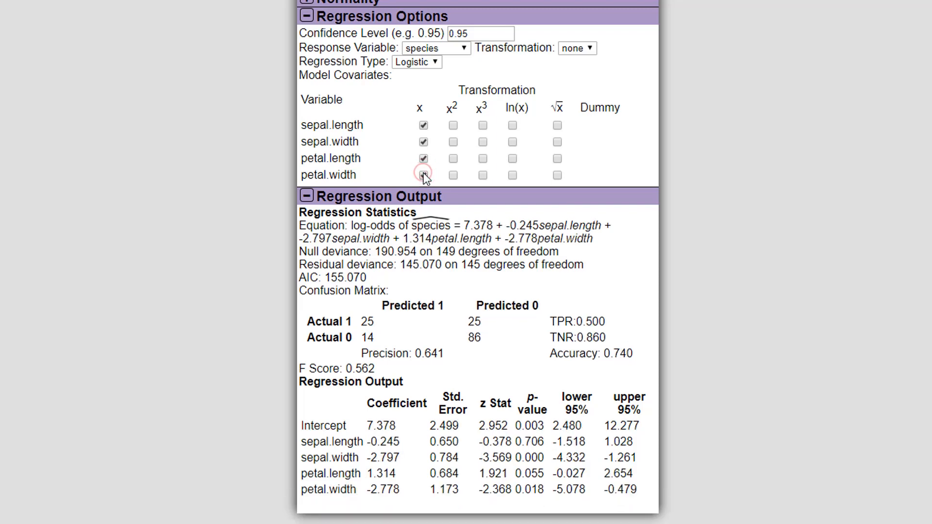
pyautogui.click(423, 126)
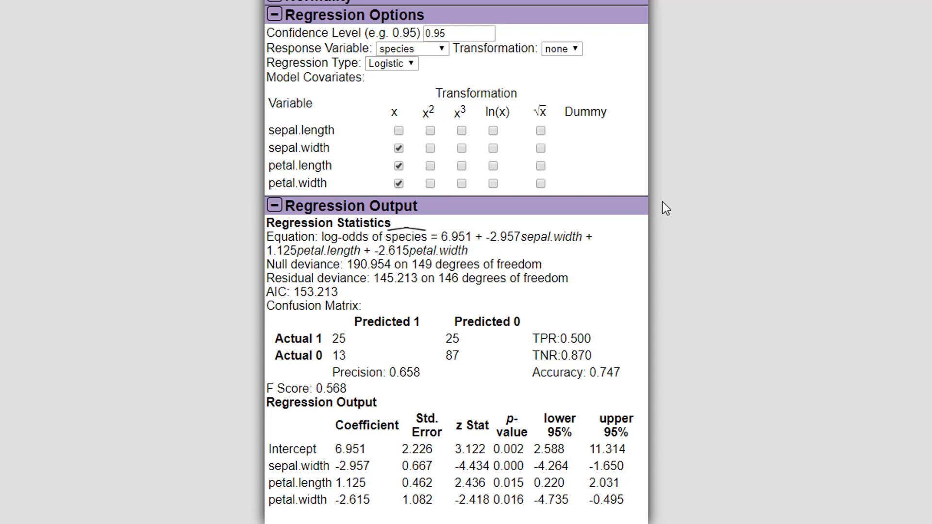
pyautogui.click(398, 130)
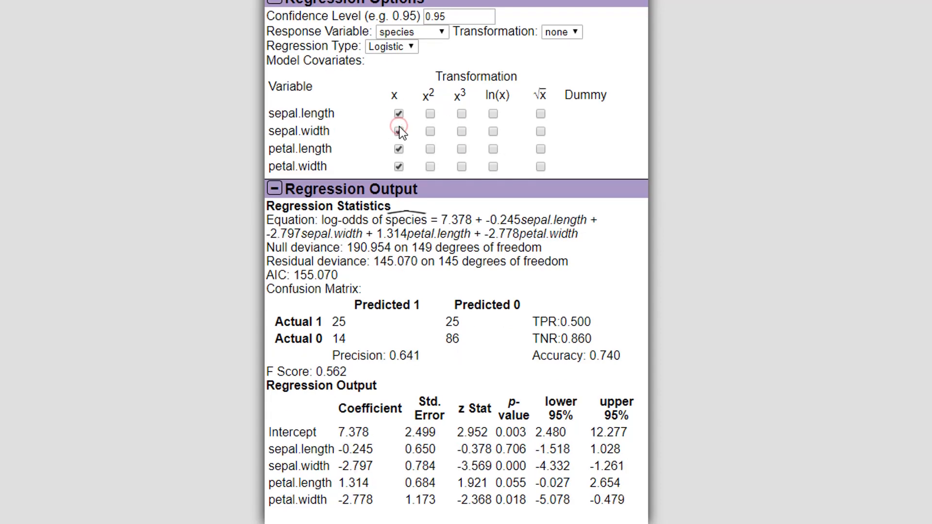
# Add the squared sepal.length term to the model, and test dropping its linear term and adding its cubic term
pyautogui.click(430, 114)
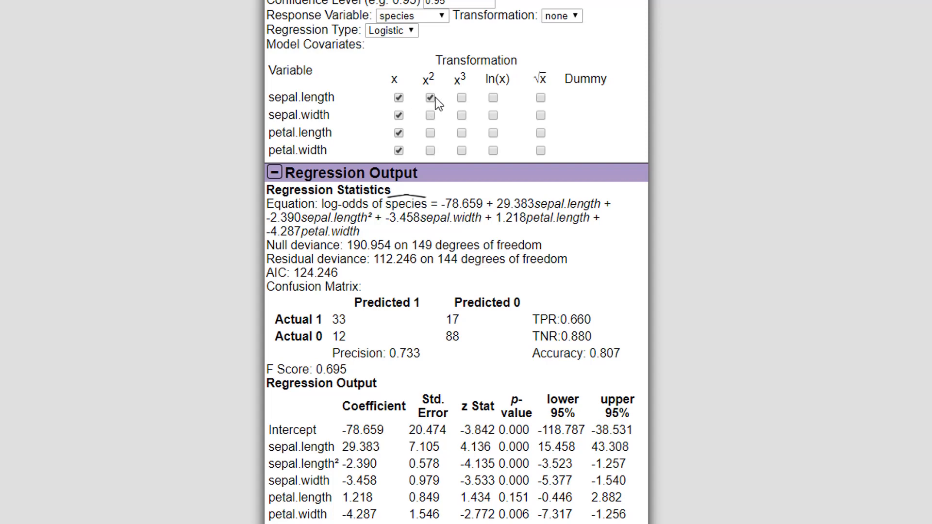
pyautogui.click(398, 98)
pyautogui.click(400, 115)
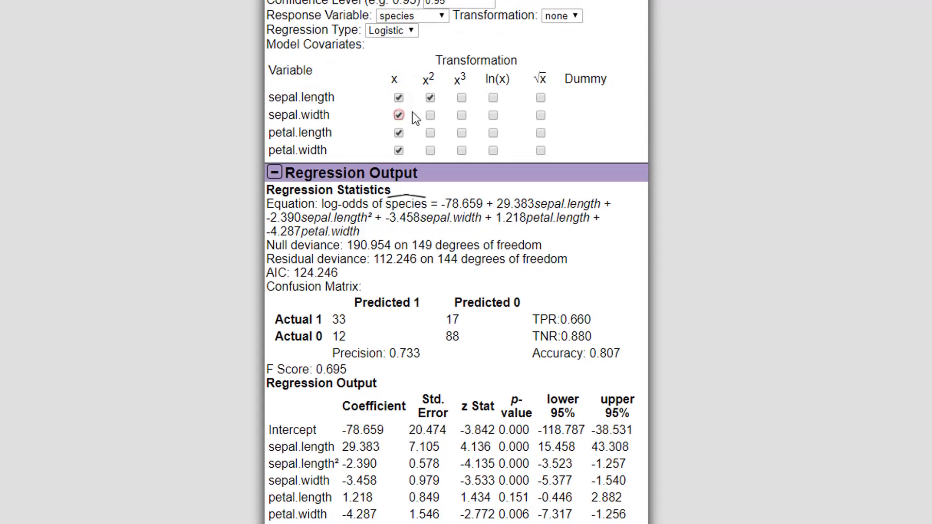
pyautogui.click(462, 98)
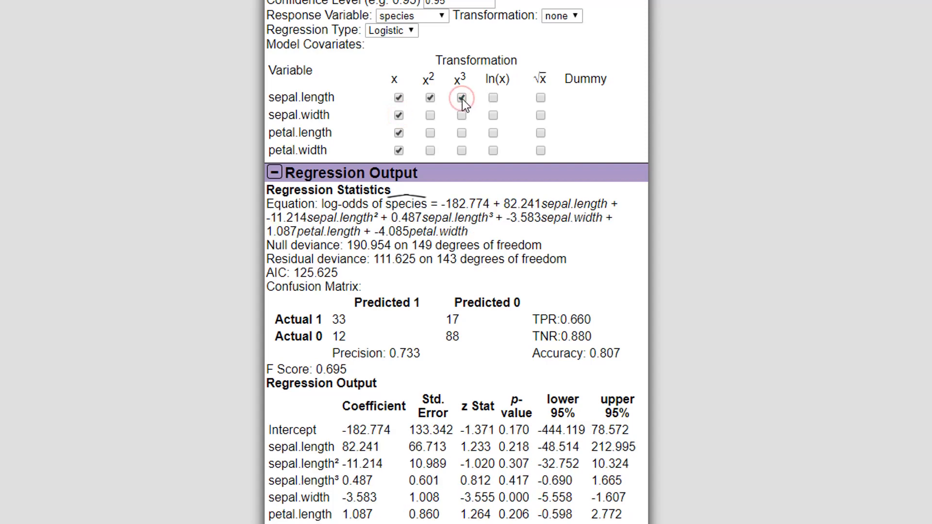
pyautogui.click(462, 99)
# Add the squared and cubic sepal.width terms to the model, checking the AIC with and without the squared term
pyautogui.click(431, 115)
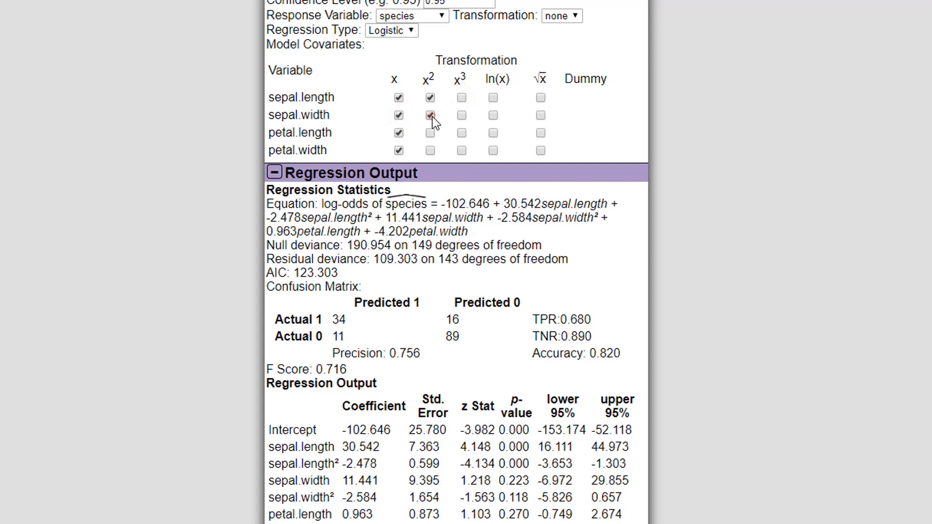
pyautogui.click(431, 116)
pyautogui.click(431, 116)
pyautogui.click(462, 116)
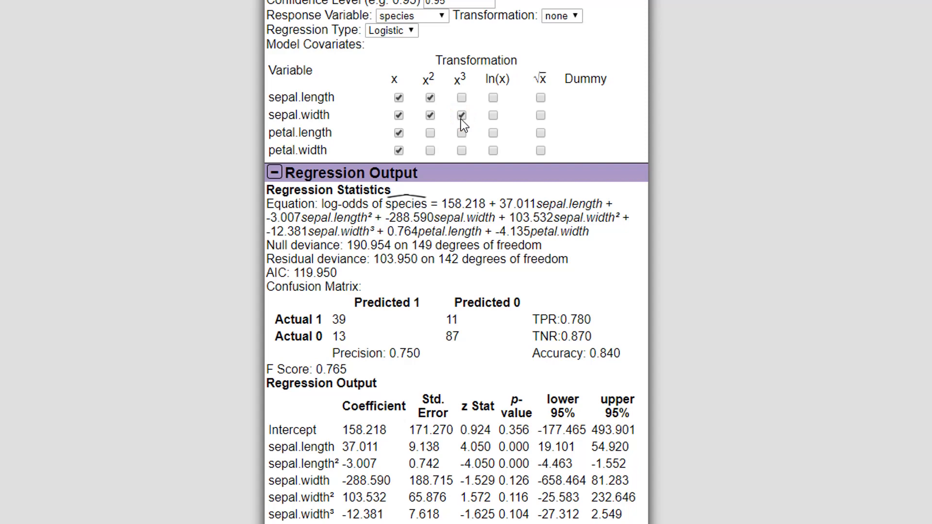
# Add the squared petal.length term to the model and test the AIC without its linear term
pyautogui.click(431, 133)
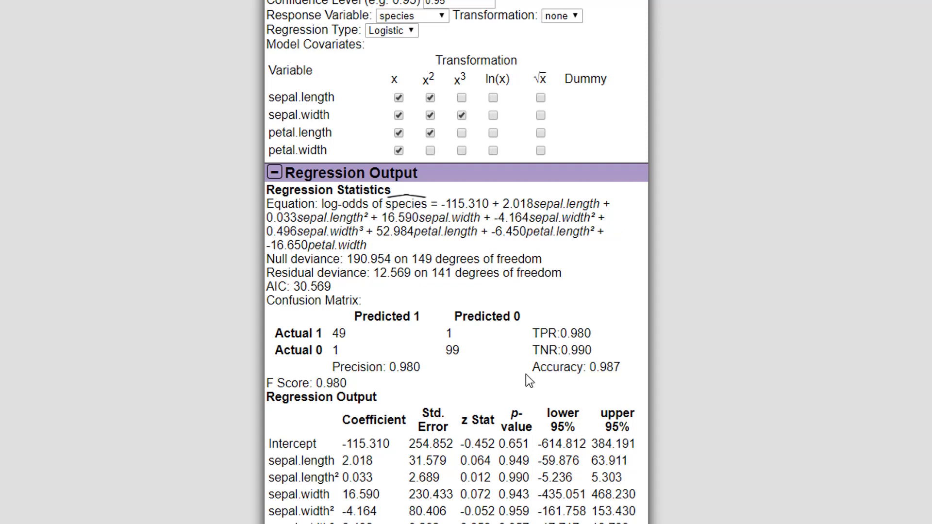
pyautogui.click(398, 133)
pyautogui.click(398, 132)
# Test squared, linear and cubic petal.width terms and a cubic petal.length term in turn, reverting each change after comparing the AIC
pyautogui.click(430, 151)
pyautogui.click(431, 151)
pyautogui.click(398, 151)
pyautogui.click(398, 151)
pyautogui.click(461, 151)
pyautogui.click(462, 150)
pyautogui.click(460, 133)
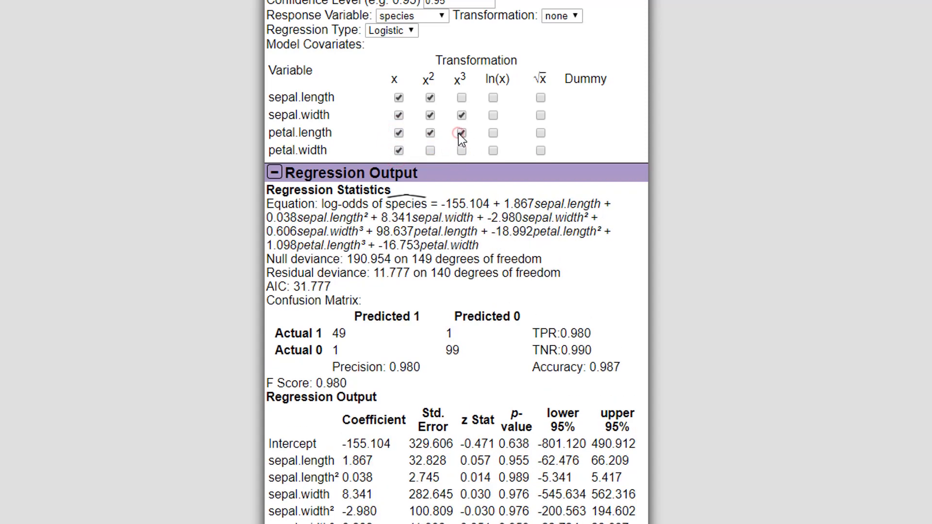
pyautogui.click(460, 132)
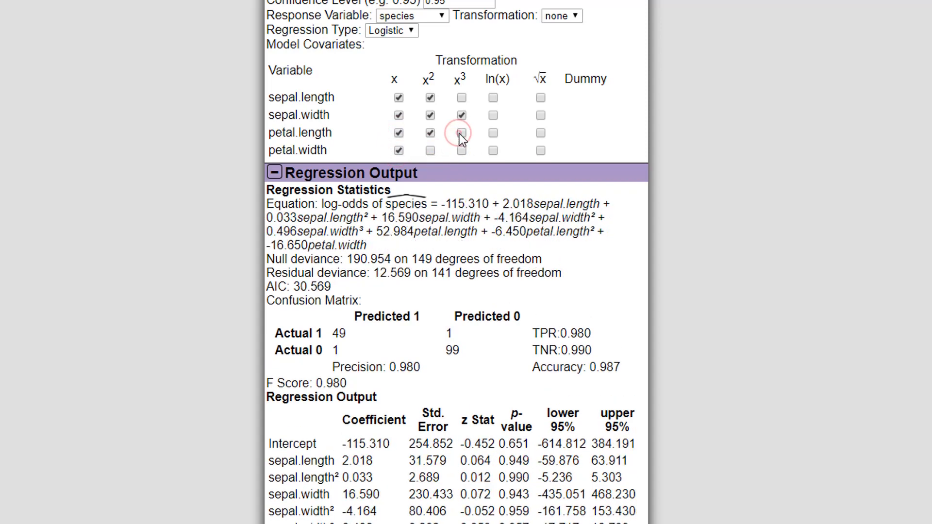
# Remove the squared and linear sepal.width terms, test the model without the cubic term, and keep only sepal.width cubed
pyautogui.click(431, 116)
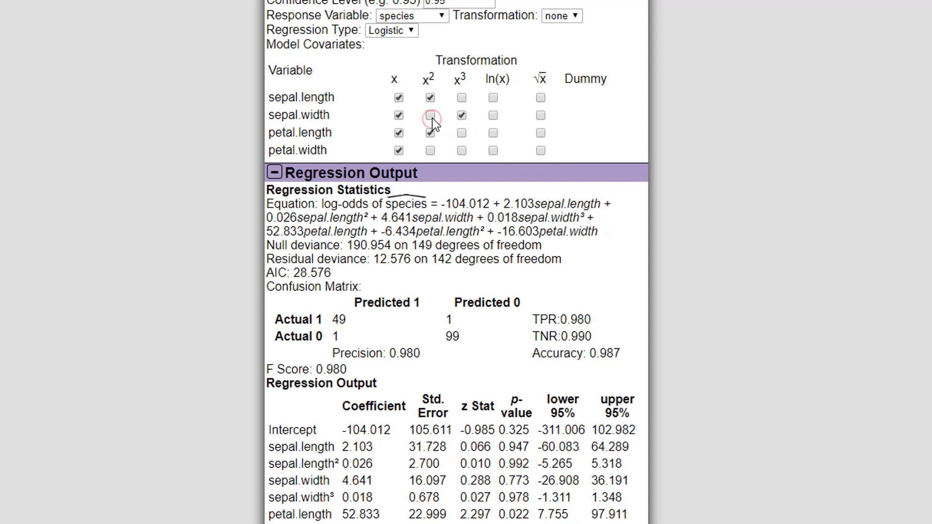
pyautogui.click(401, 118)
pyautogui.click(401, 117)
pyautogui.click(401, 117)
pyautogui.click(462, 116)
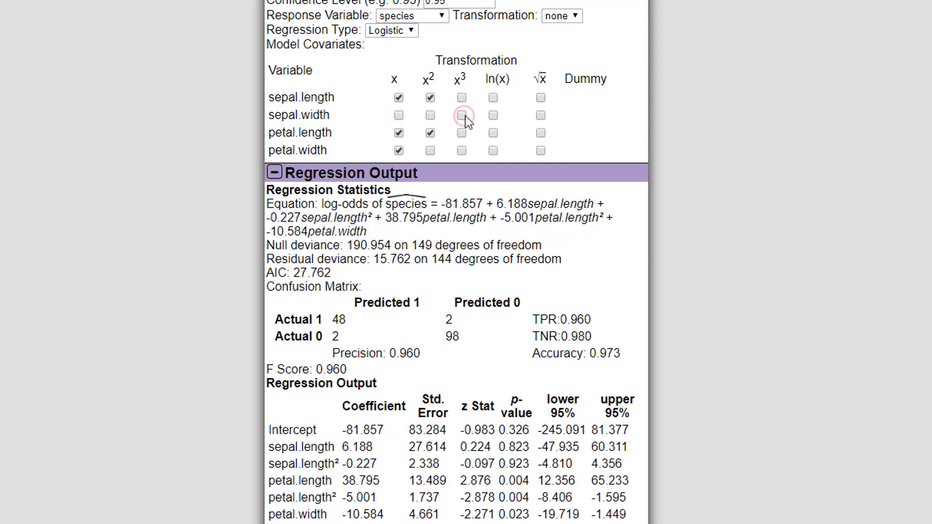
pyautogui.click(465, 116)
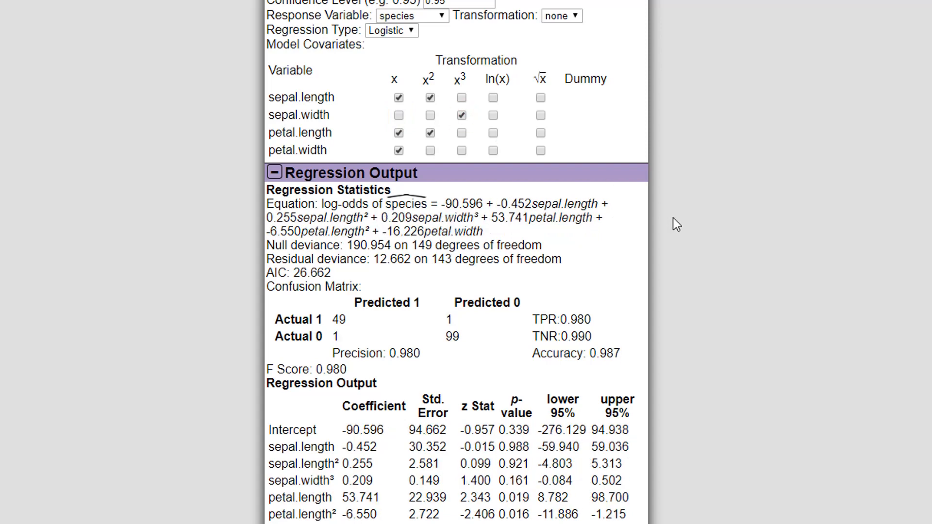
# Remove the linear and squared sepal.length terms from the model and try the cubic term in their place
pyautogui.click(399, 99)
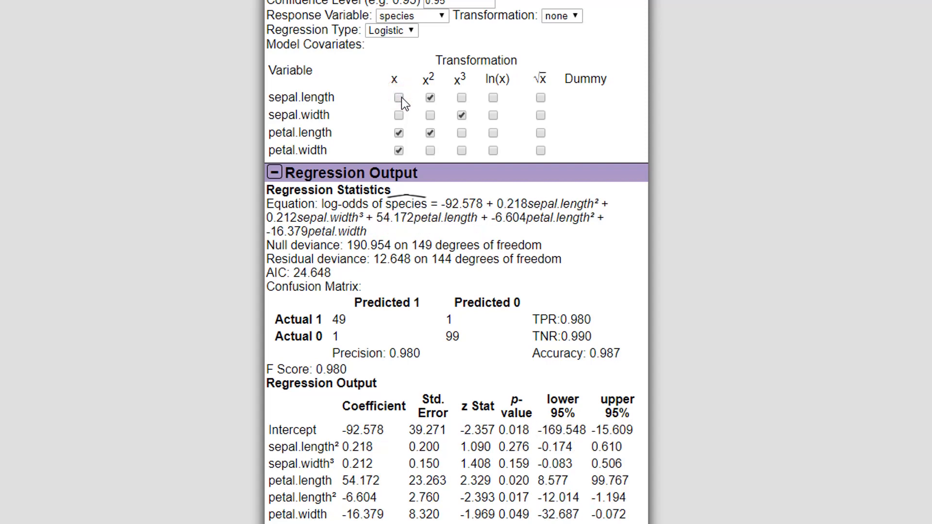
pyautogui.click(430, 98)
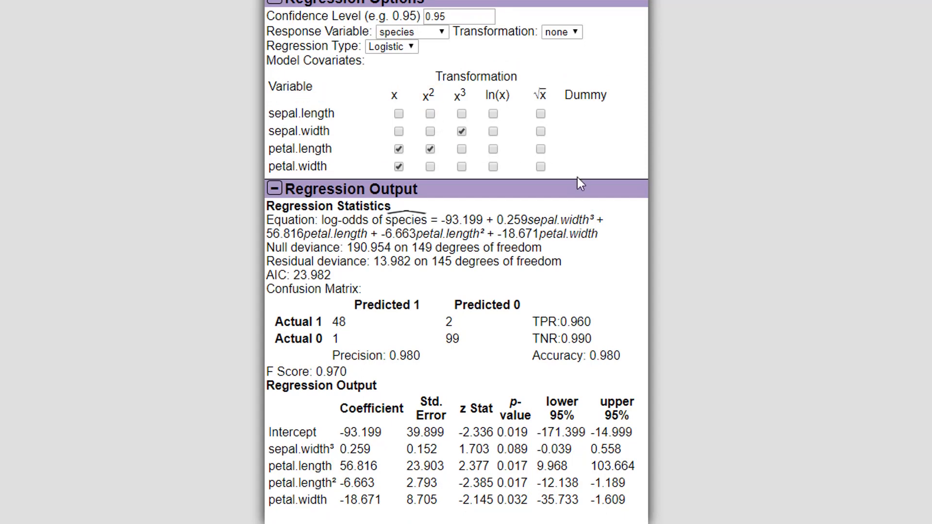
pyautogui.click(462, 113)
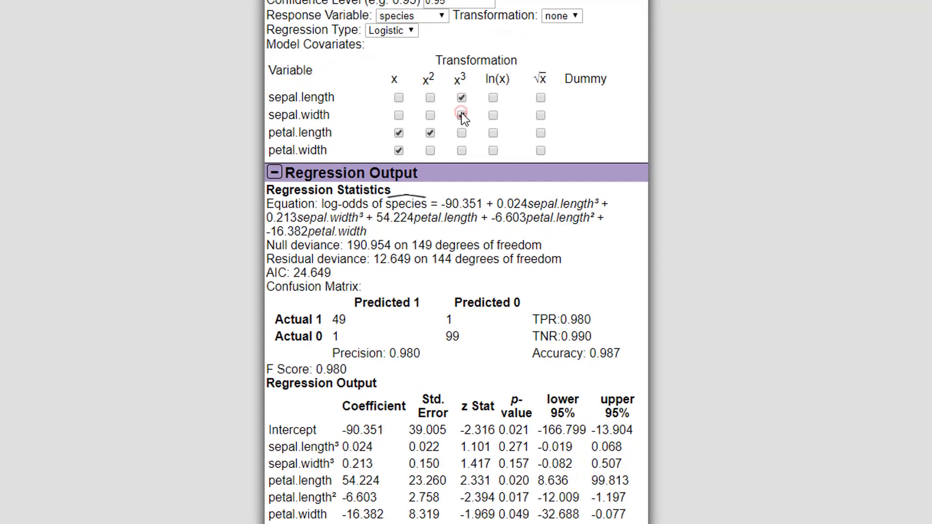
pyautogui.click(461, 99)
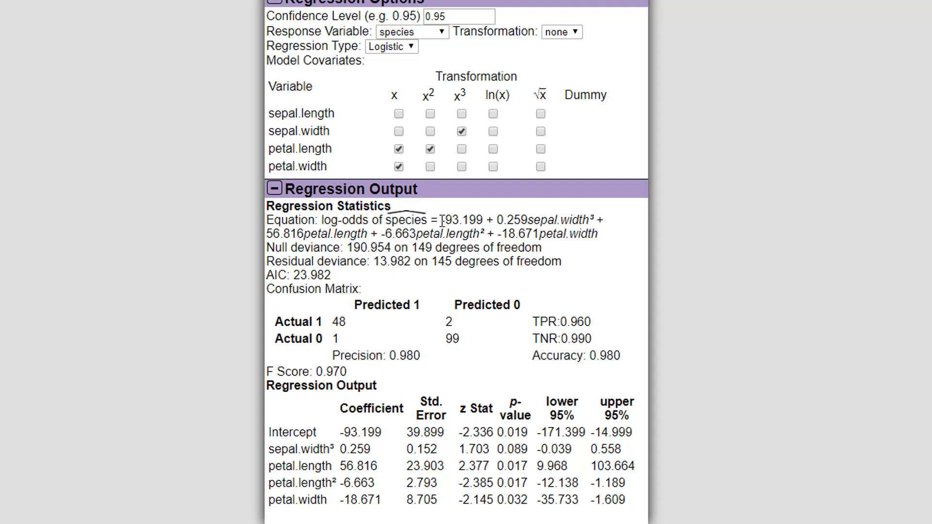
# Highlight the right-hand side of the fitted log-odds equation in the regression statistics, and clear the selection
pyautogui.moveTo(443, 222); pyautogui.dragTo(608, 238)
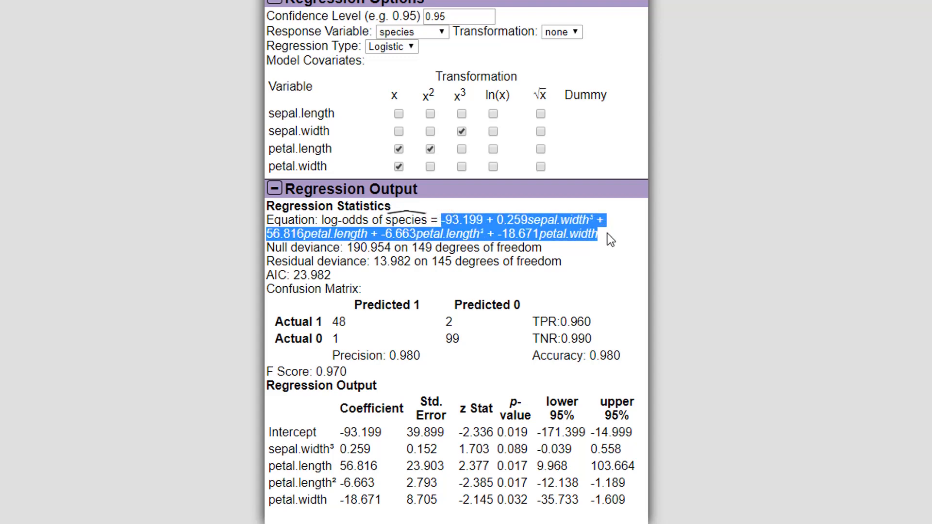
pyautogui.click(678, 256)
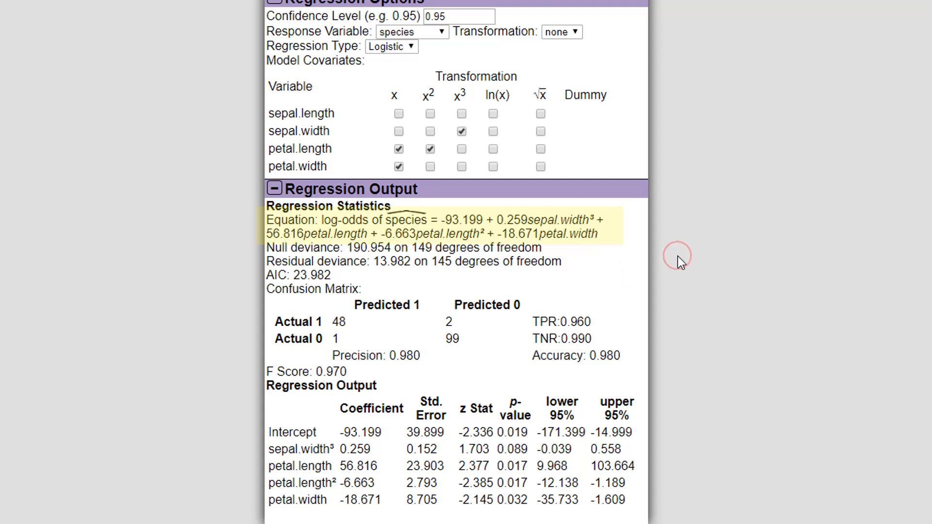